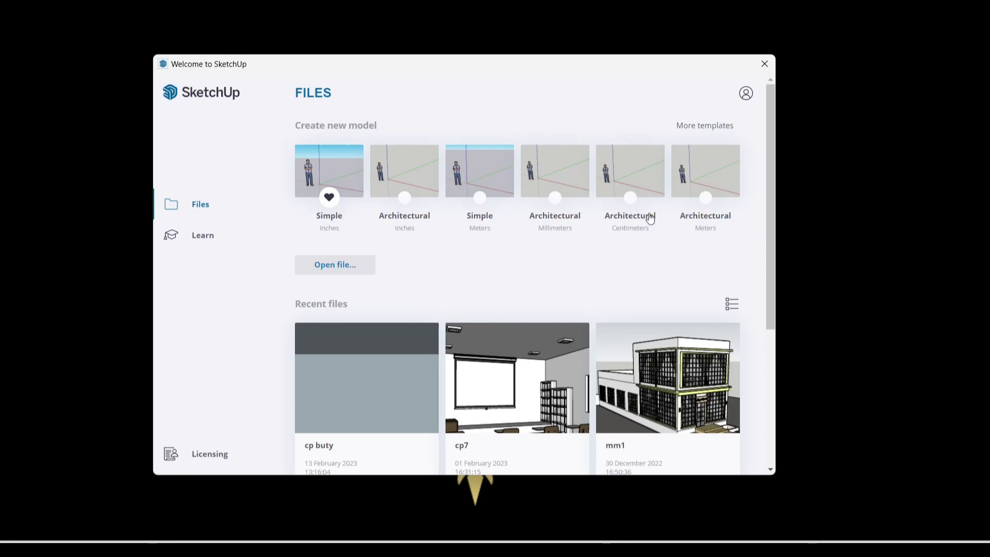
Open the file browser and cancel it without opening a model
{"action": "left_click", "coordinate": [357, 273]}
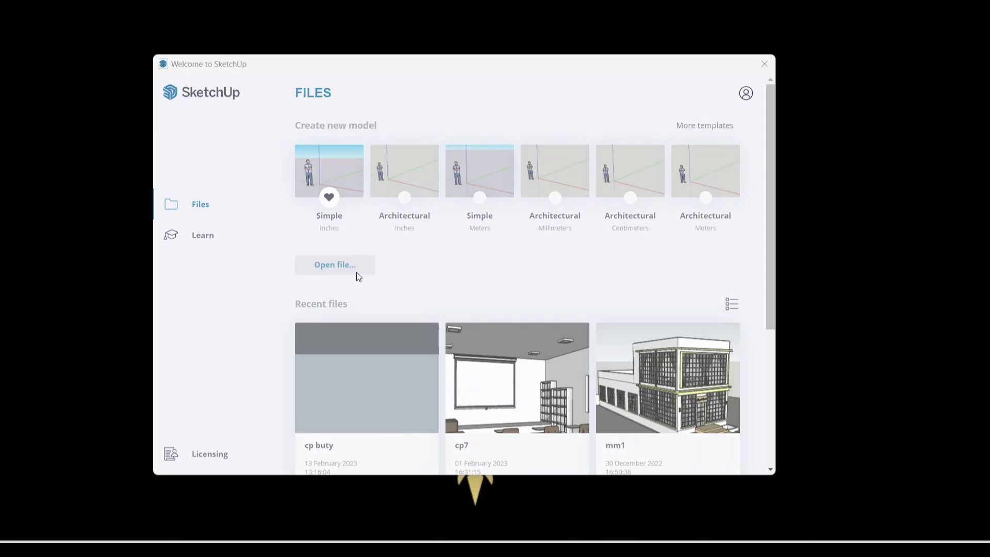
{"action": "left_click", "coordinate": [749, 101]}
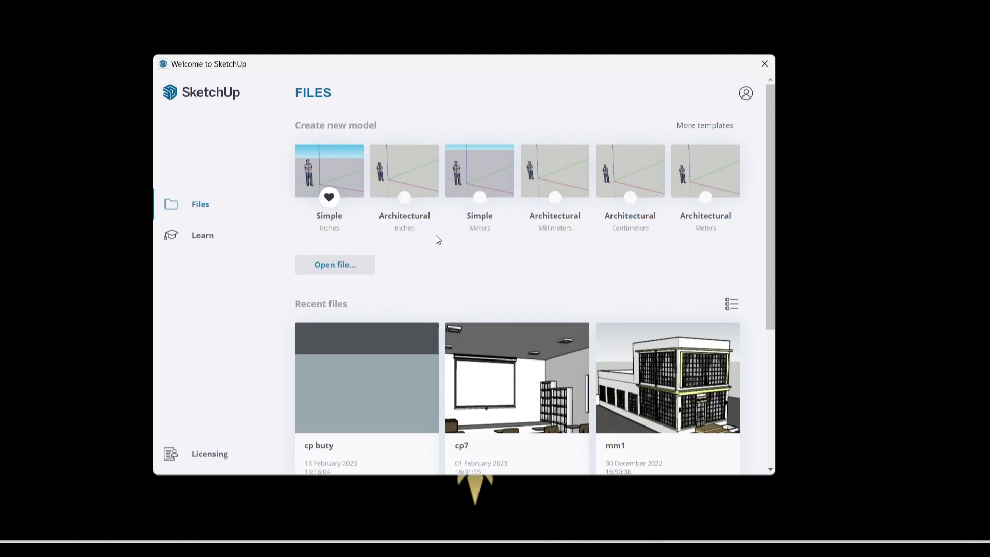
{"action": "scroll", "coordinate": [436, 238], "scroll_direction": "down", "scroll_amount": 2}
{"action": "scroll", "coordinate": [526, 347], "scroll_direction": "up", "scroll_amount": 2}
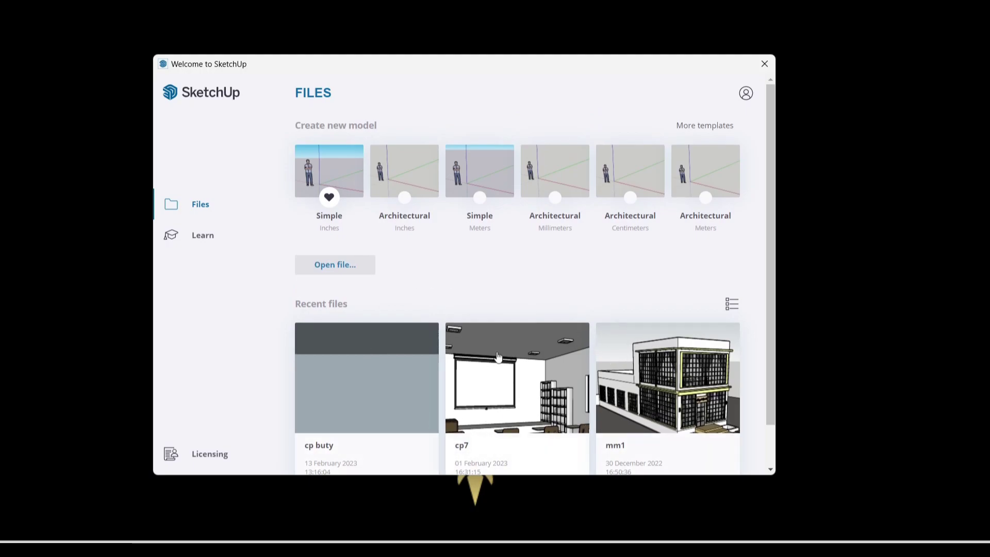
Switch Recent files to list view and back to thumbnails, then browse the welcome screen
{"action": "left_click", "coordinate": [733, 304]}
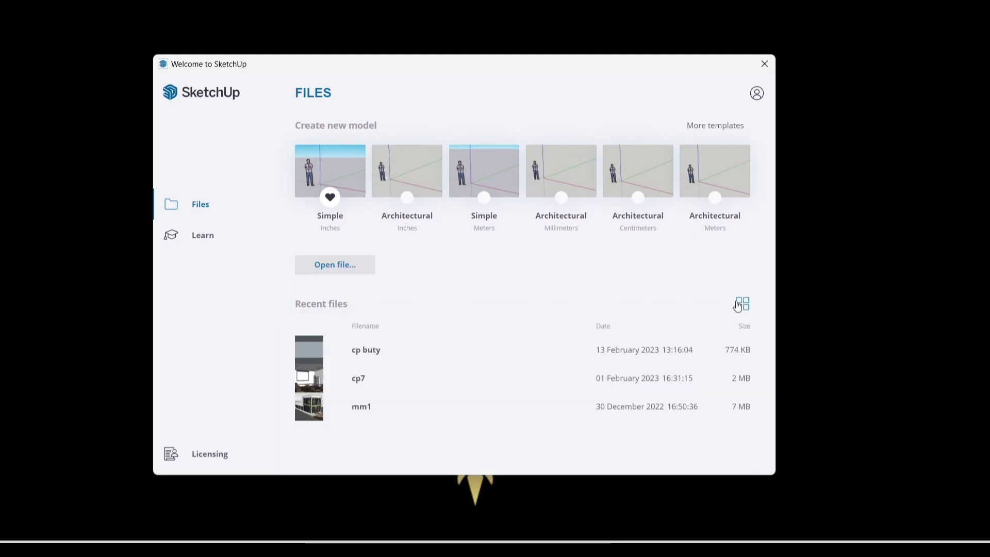
{"action": "left_click", "coordinate": [745, 303]}
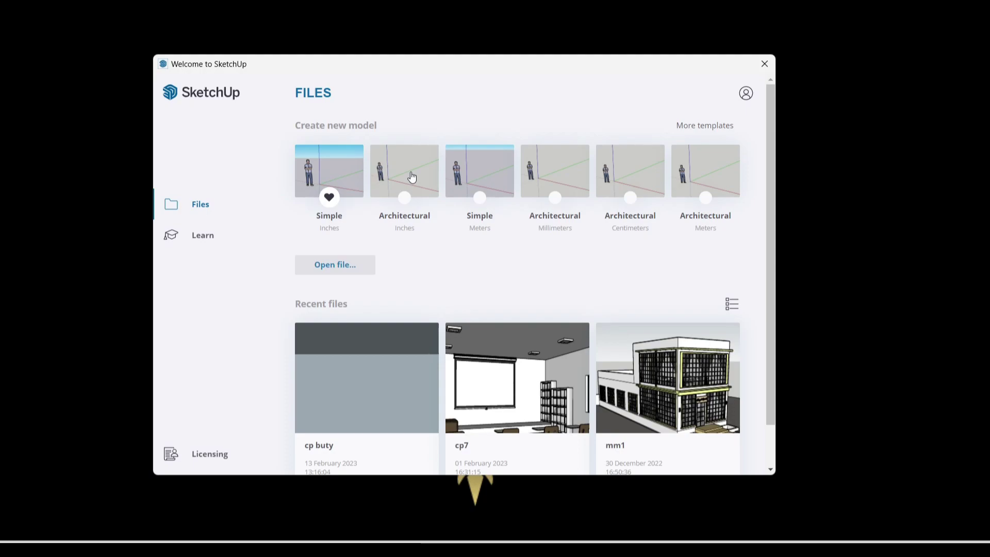
{"action": "scroll", "coordinate": [426, 346], "scroll_direction": "down", "scroll_amount": 1}
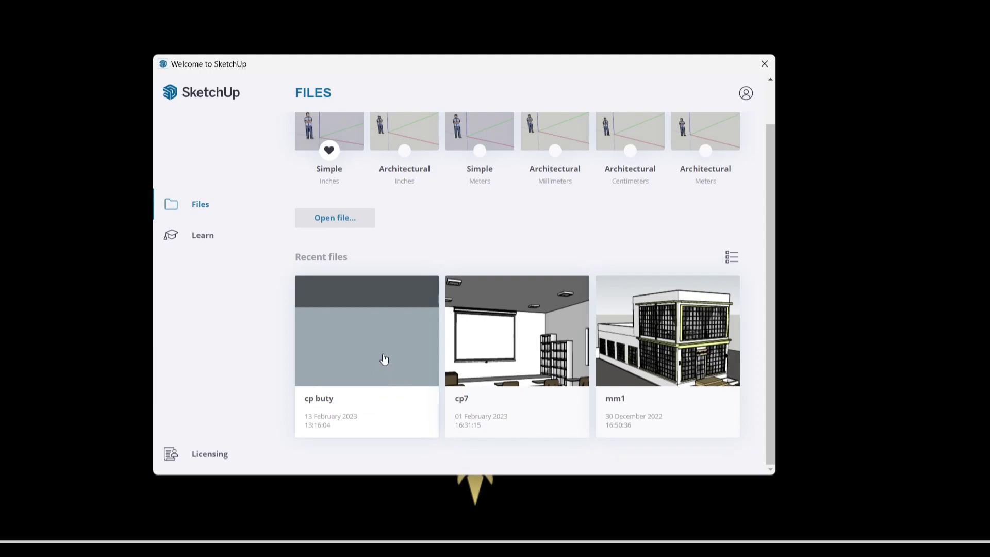
{"action": "scroll", "coordinate": [374, 350], "scroll_direction": "up", "scroll_amount": 1}
{"action": "scroll", "coordinate": [383, 371], "scroll_direction": "down", "scroll_amount": 1}
{"action": "scroll", "coordinate": [382, 371], "scroll_direction": "up", "scroll_amount": 1}
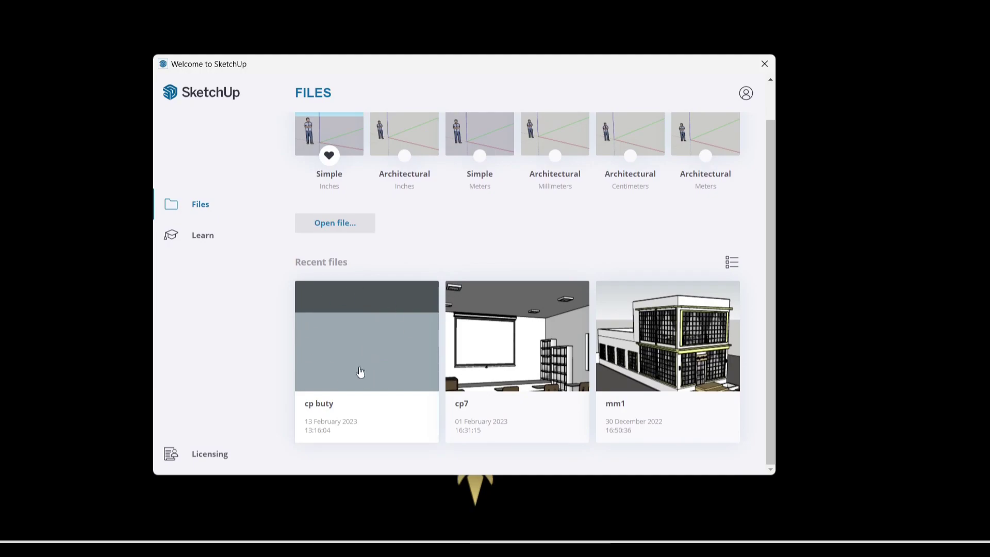
{"action": "scroll", "coordinate": [359, 319], "scroll_direction": "up", "scroll_amount": 1}
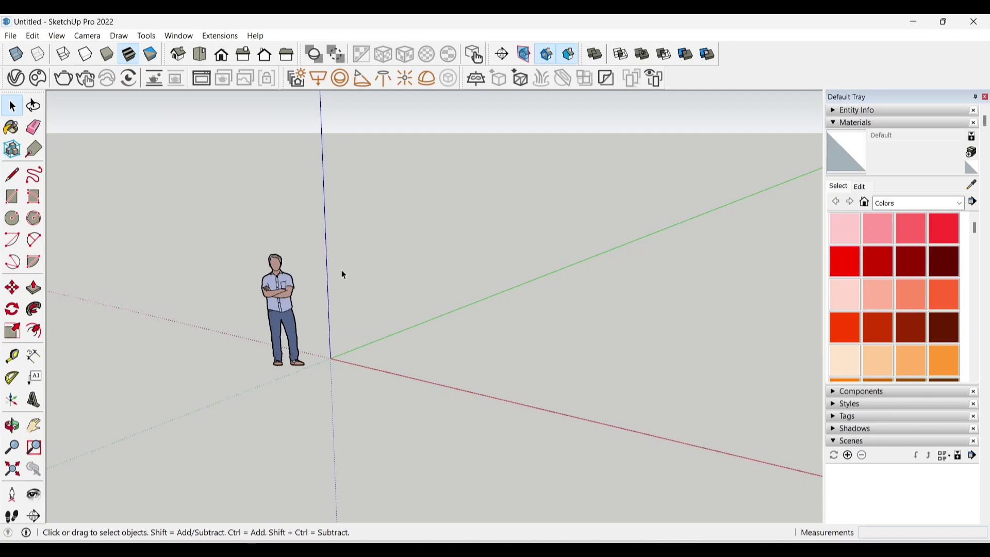
{"action": "mouse_move", "coordinate": [345, 266]}
{"action": "middle_mouse_down"}
{"action": "mouse_move", "coordinate": [346, 275]}
{"action": "mouse_move", "coordinate": [416, 228]}
{"action": "middle_mouse_up"}
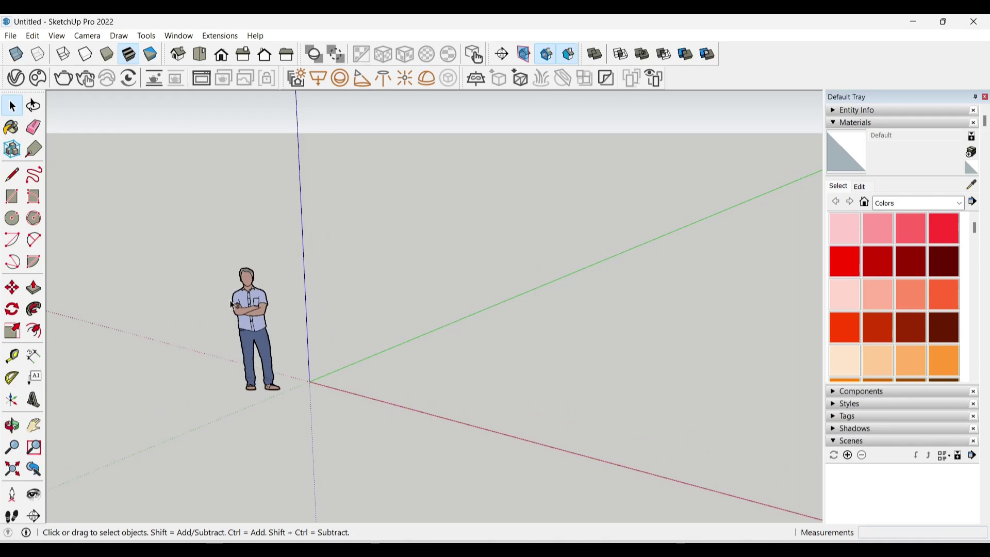
{"action": "mouse_move", "coordinate": [350, 318]}
{"action": "middle_mouse_down"}
{"action": "mouse_move", "coordinate": [552, 295]}
{"action": "mouse_move", "coordinate": [468, 308]}
{"action": "mouse_move", "coordinate": [385, 275]}
{"action": "middle_mouse_up"}
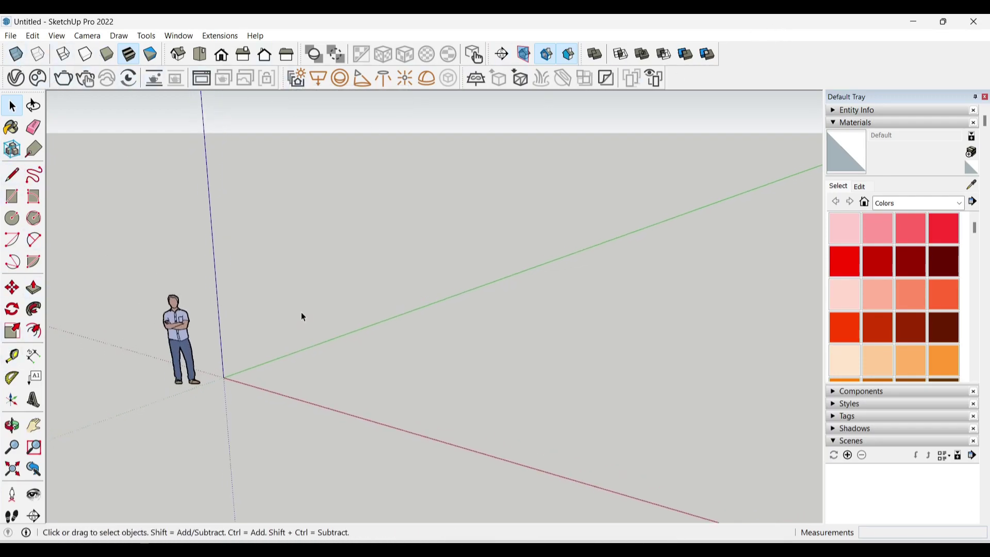
{"action": "scroll", "coordinate": [301, 312], "scroll_direction": "up", "scroll_amount": 2}
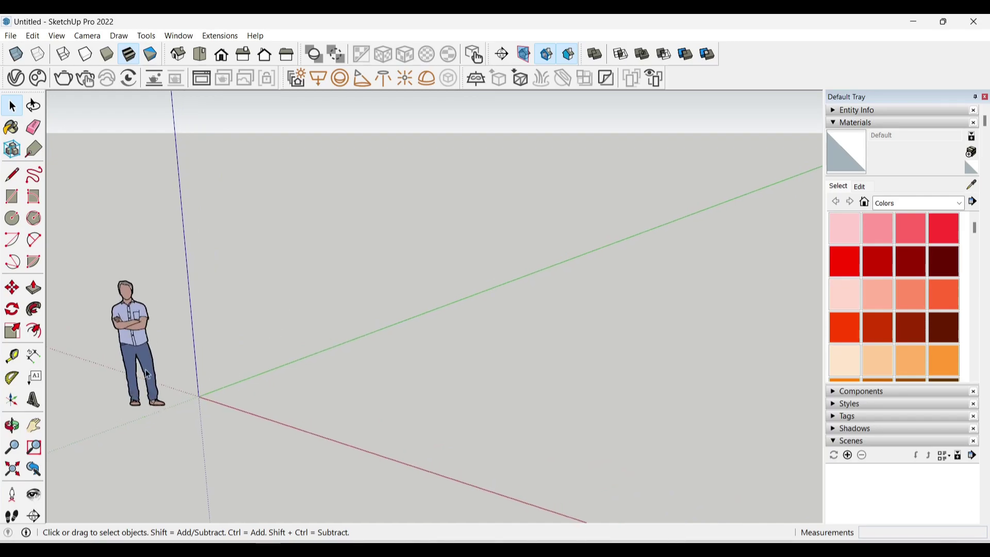
{"action": "scroll", "coordinate": [361, 345], "scroll_direction": "up", "scroll_amount": 2}
{"action": "scroll", "coordinate": [356, 348], "scroll_direction": "down", "scroll_amount": 3}
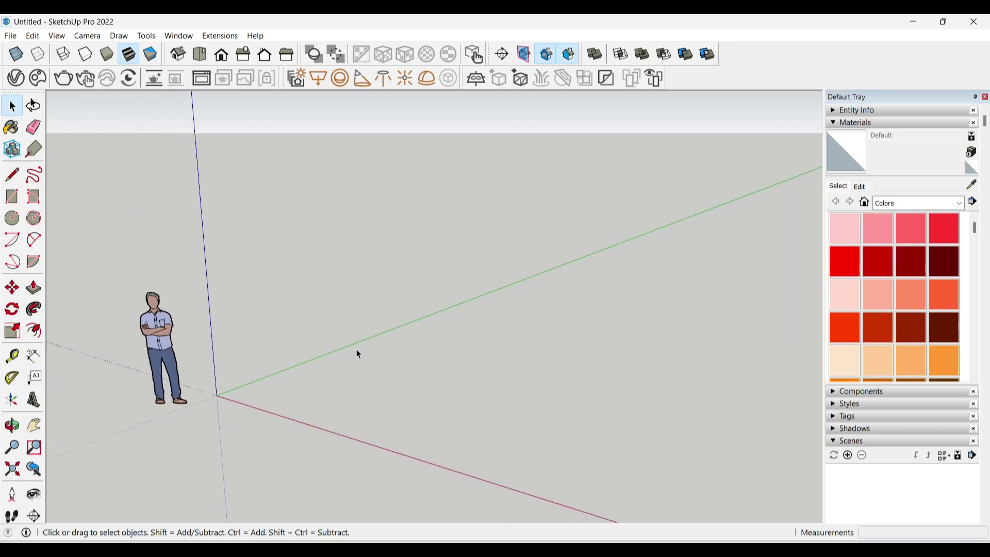
{"action": "scroll", "coordinate": [360, 356], "scroll_direction": "up", "scroll_amount": 1}
{"action": "scroll", "coordinate": [369, 358], "scroll_direction": "up", "scroll_amount": 2}
{"action": "scroll", "coordinate": [376, 359], "scroll_direction": "down", "scroll_amount": 2}
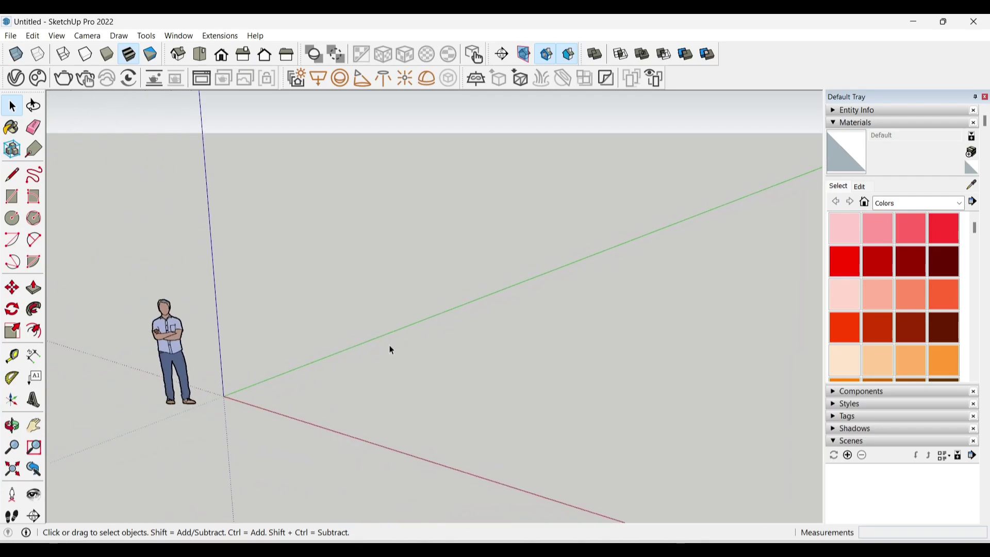
{"action": "scroll", "coordinate": [392, 351], "scroll_direction": "up", "scroll_amount": 2}
{"action": "scroll", "coordinate": [400, 314], "scroll_direction": "down", "scroll_amount": 2}
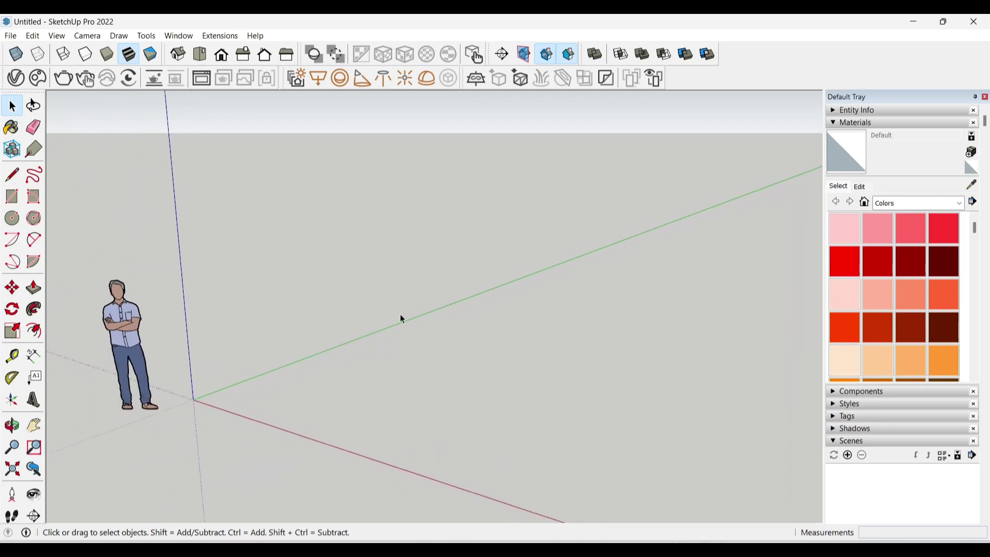
{"action": "scroll", "coordinate": [356, 284], "scroll_direction": "down", "scroll_amount": 1}
{"action": "scroll", "coordinate": [353, 273], "scroll_direction": "up", "scroll_amount": 2}
{"action": "scroll", "coordinate": [360, 338], "scroll_direction": "down", "scroll_amount": 1}
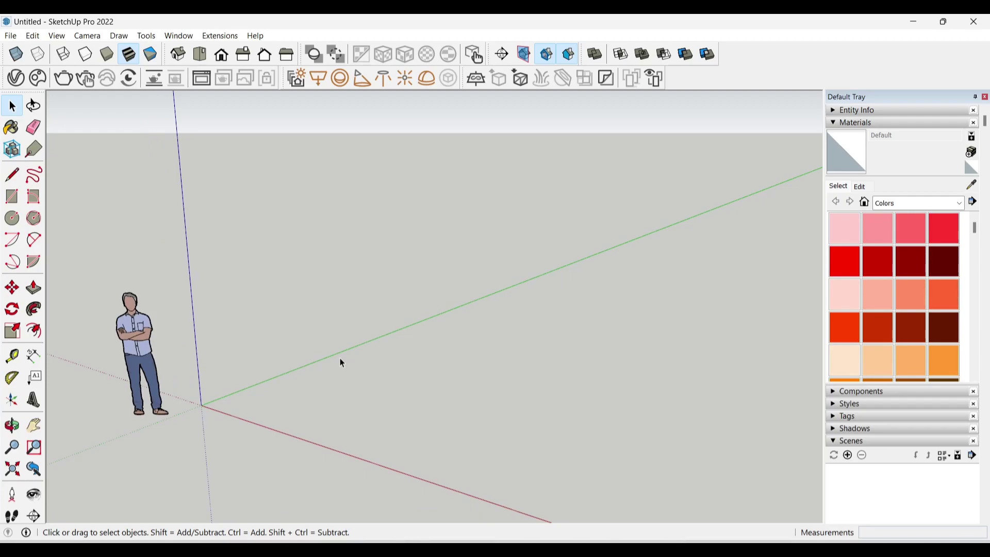
{"action": "key", "text": "o"}
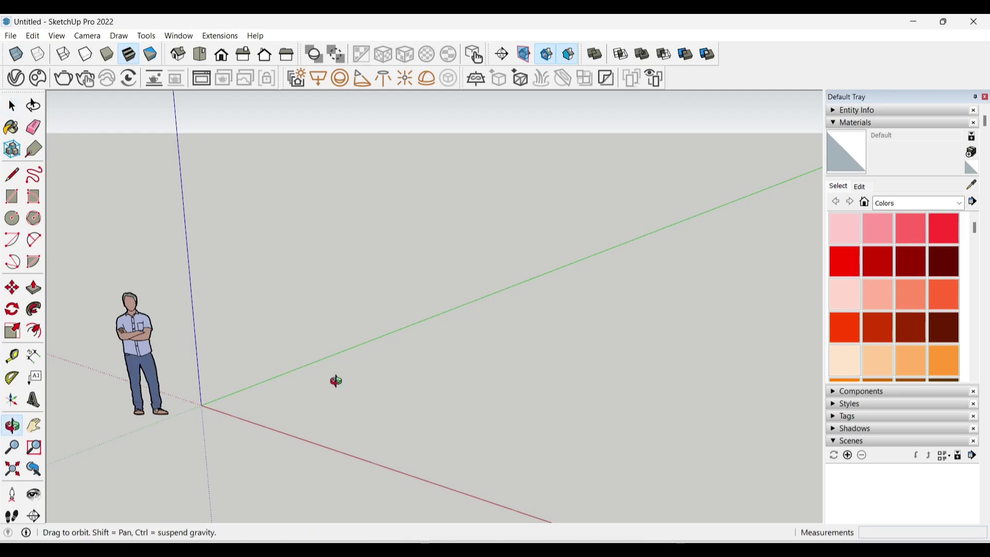
{"action": "mouse_move", "coordinate": [339, 383]}
{"action": "left_mouse_down"}
{"action": "mouse_move", "coordinate": [530, 399]}
{"action": "mouse_move", "coordinate": [265, 377]}
{"action": "mouse_move", "coordinate": [354, 459]}
{"action": "mouse_move", "coordinate": [453, 411]}
{"action": "mouse_move", "coordinate": [504, 283]}
{"action": "mouse_move", "coordinate": [243, 380]}
{"action": "mouse_move", "coordinate": [290, 407]}
{"action": "mouse_move", "coordinate": [528, 438]}
{"action": "mouse_move", "coordinate": [471, 339]}
{"action": "mouse_move", "coordinate": [433, 424]}
{"action": "mouse_move", "coordinate": [283, 348]}
{"action": "left_mouse_up"}
{"action": "key", "text": "space"}
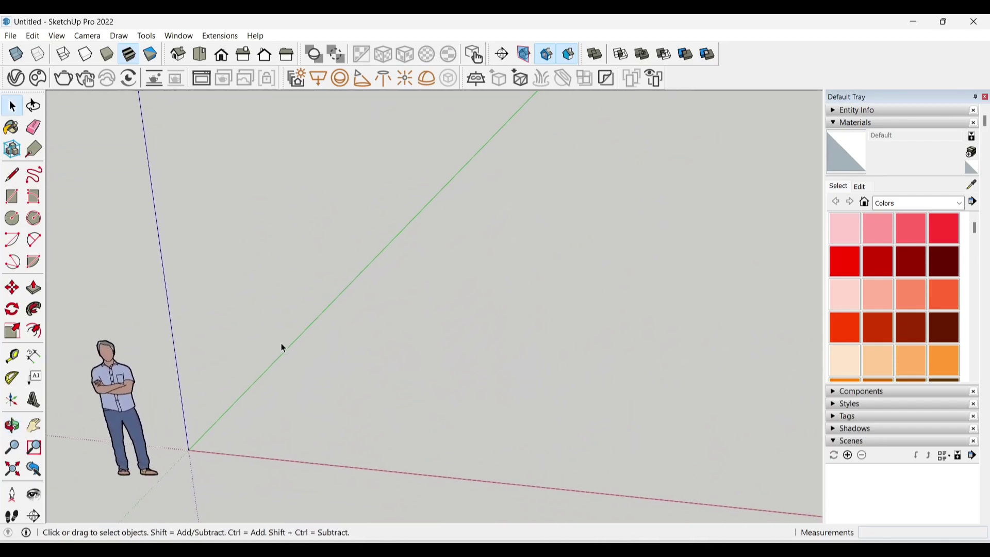
{"action": "left_click", "coordinate": [12, 425]}
{"action": "mouse_move", "coordinate": [376, 404]}
{"action": "left_mouse_down"}
{"action": "mouse_move", "coordinate": [418, 371]}
{"action": "mouse_move", "coordinate": [330, 385]}
{"action": "left_mouse_up"}
{"action": "key", "text": "space"}
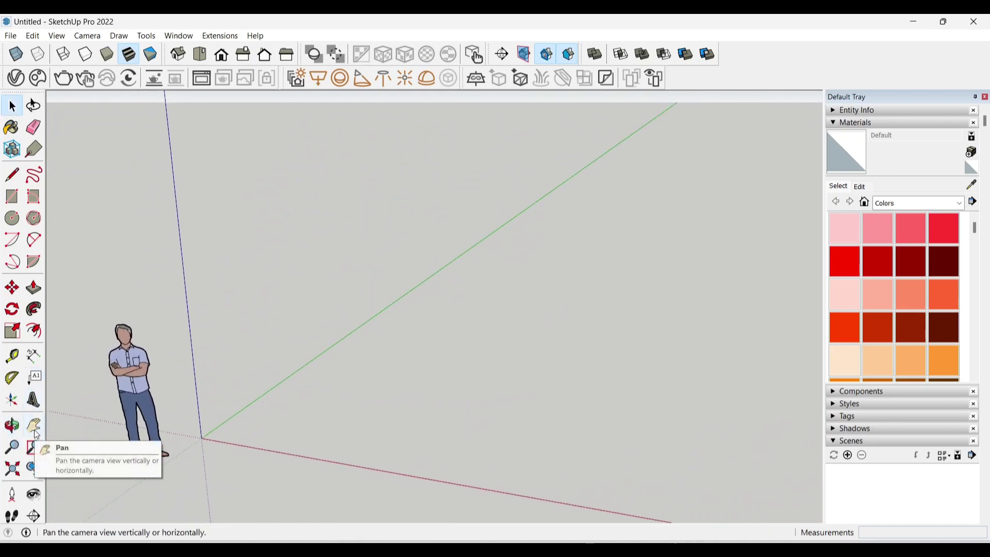
{"action": "left_click", "coordinate": [34, 424]}
{"action": "mouse_move", "coordinate": [417, 409]}
{"action": "left_mouse_down"}
{"action": "mouse_move", "coordinate": [413, 366]}
{"action": "mouse_move", "coordinate": [453, 416]}
{"action": "mouse_move", "coordinate": [568, 347]}
{"action": "mouse_move", "coordinate": [515, 443]}
{"action": "mouse_move", "coordinate": [327, 347]}
{"action": "mouse_move", "coordinate": [512, 434]}
{"action": "mouse_move", "coordinate": [427, 371]}
{"action": "mouse_move", "coordinate": [417, 392]}
{"action": "mouse_move", "coordinate": [401, 325]}
{"action": "mouse_move", "coordinate": [391, 327]}
{"action": "left_mouse_up"}
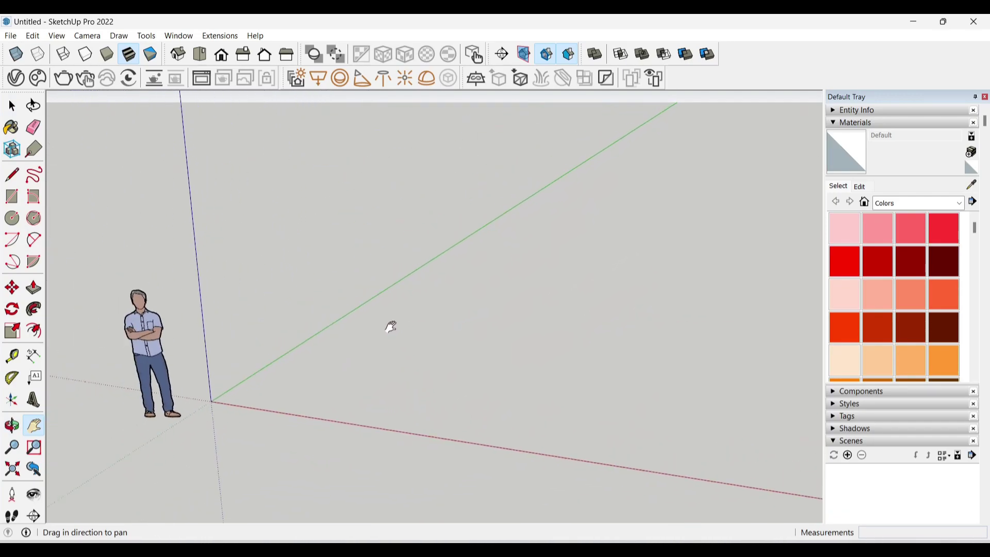
{"action": "key", "text": "space"}
{"action": "scroll", "coordinate": [376, 294], "scroll_direction": "up", "scroll_amount": 1}
{"action": "scroll", "coordinate": [374, 312], "scroll_direction": "down", "scroll_amount": 1}
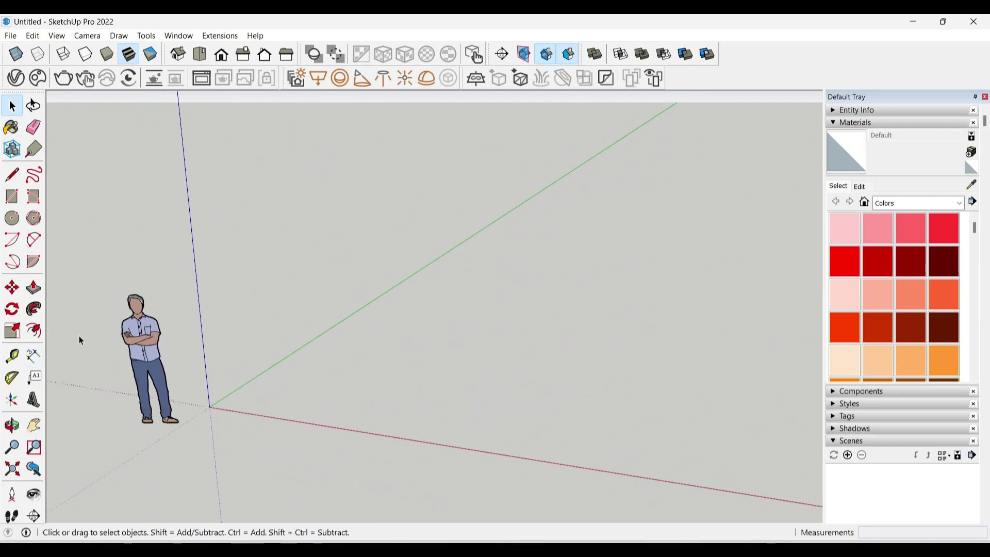
{"action": "left_click", "coordinate": [152, 344]}
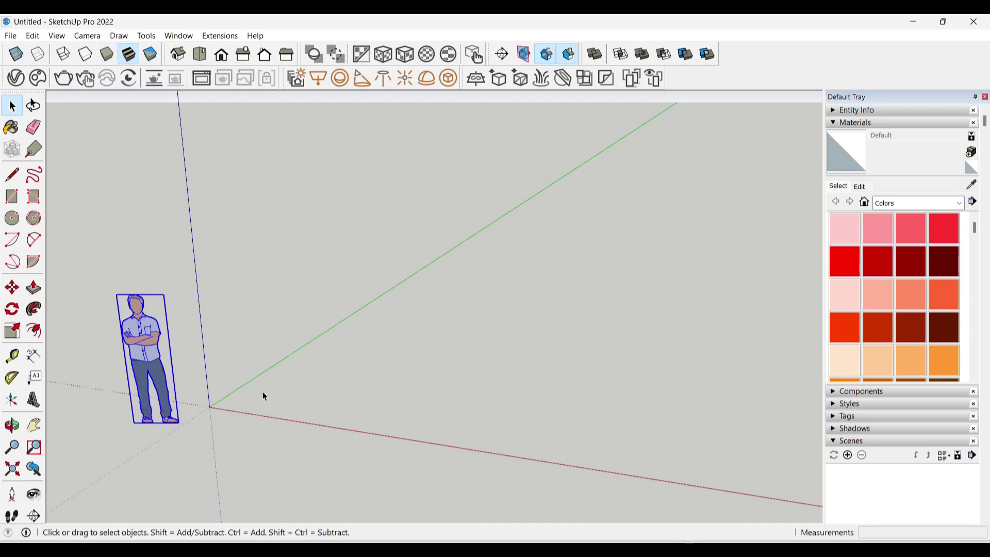
{"action": "left_click", "coordinate": [261, 375]}
{"action": "mouse_move", "coordinate": [261, 375]}
{"action": "middle_mouse_down"}
{"action": "mouse_move", "coordinate": [293, 336]}
{"action": "mouse_move", "coordinate": [320, 371]}
{"action": "mouse_move", "coordinate": [134, 335]}
{"action": "middle_mouse_up"}
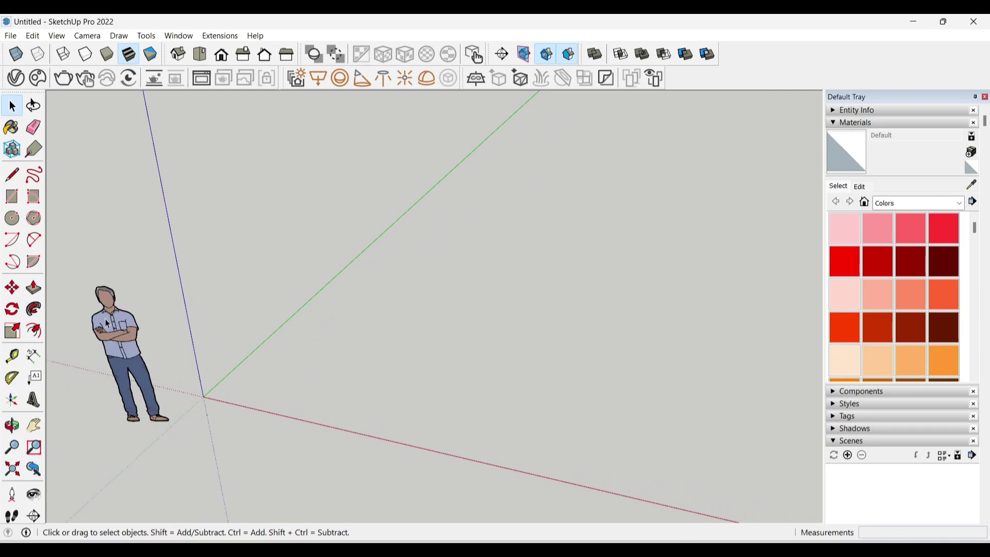
{"action": "left_click", "coordinate": [108, 325]}
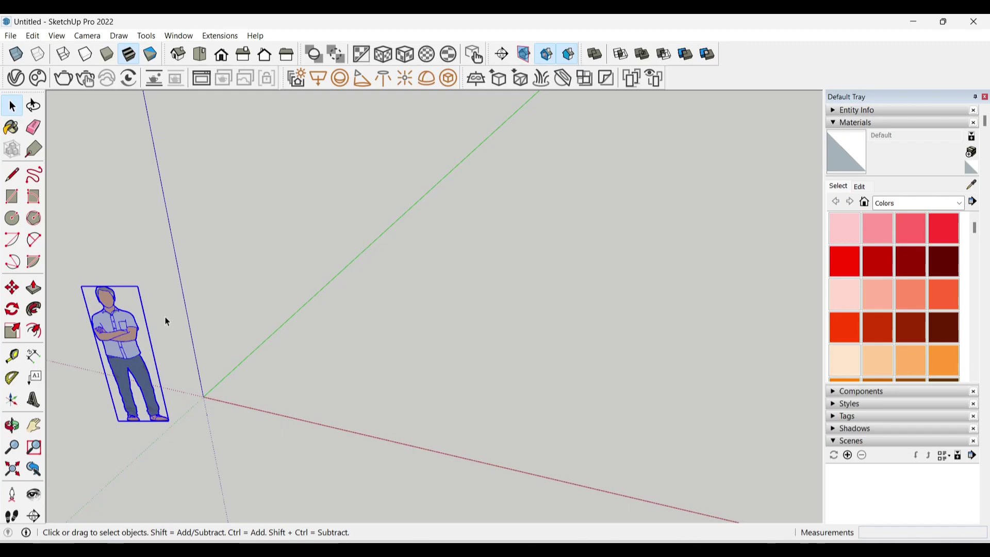
{"action": "left_click", "coordinate": [278, 376]}
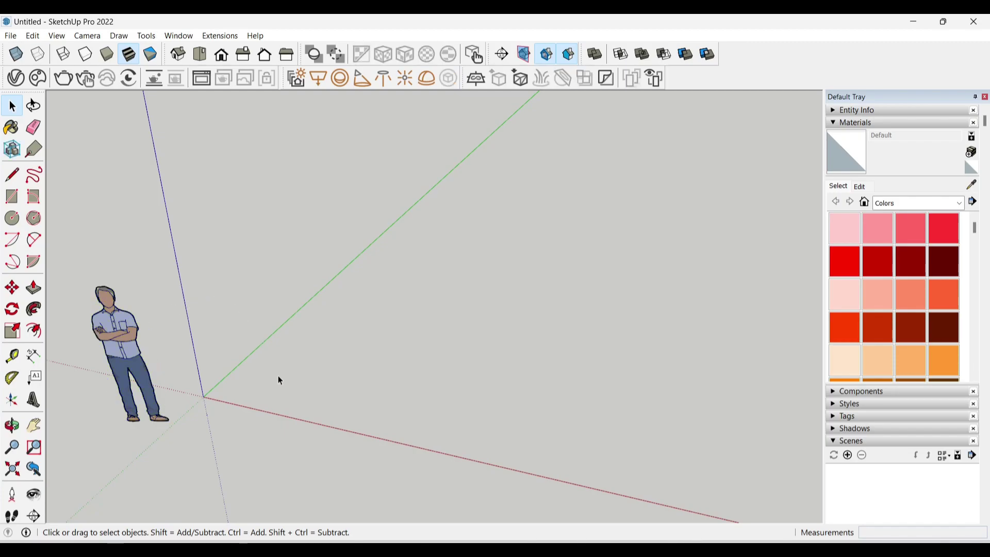
{"action": "mouse_move", "coordinate": [278, 375]}
{"action": "middle_mouse_down"}
{"action": "mouse_move", "coordinate": [309, 325]}
{"action": "mouse_move", "coordinate": [322, 354]}
{"action": "mouse_move", "coordinate": [325, 281]}
{"action": "mouse_move", "coordinate": [351, 277]}
{"action": "mouse_move", "coordinate": [306, 302]}
{"action": "mouse_move", "coordinate": [354, 294]}
{"action": "middle_mouse_up"}
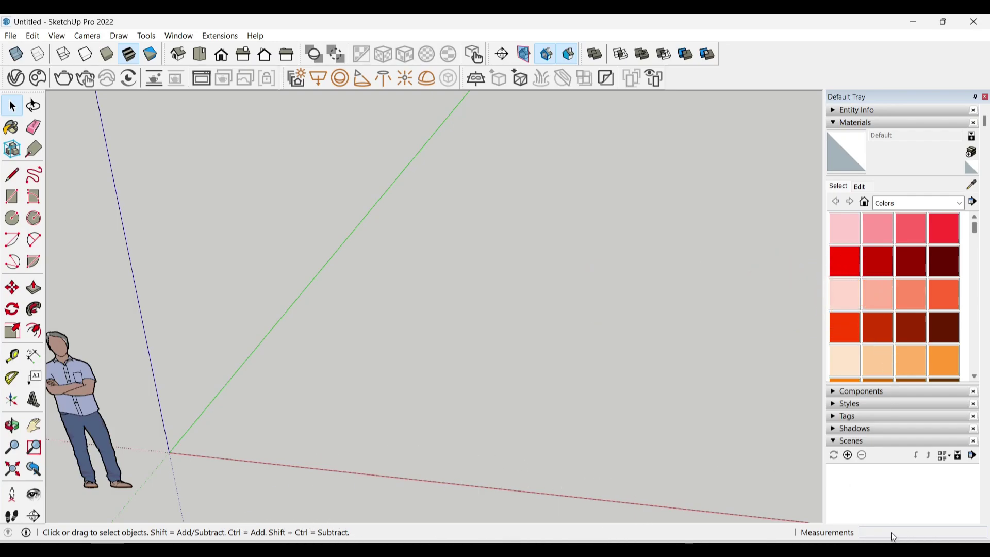
Start a line with the Line tool, cancel it with Esc, and open the Window menu
{"action": "left_click", "coordinate": [12, 175]}
{"action": "left_click", "coordinate": [392, 408]}
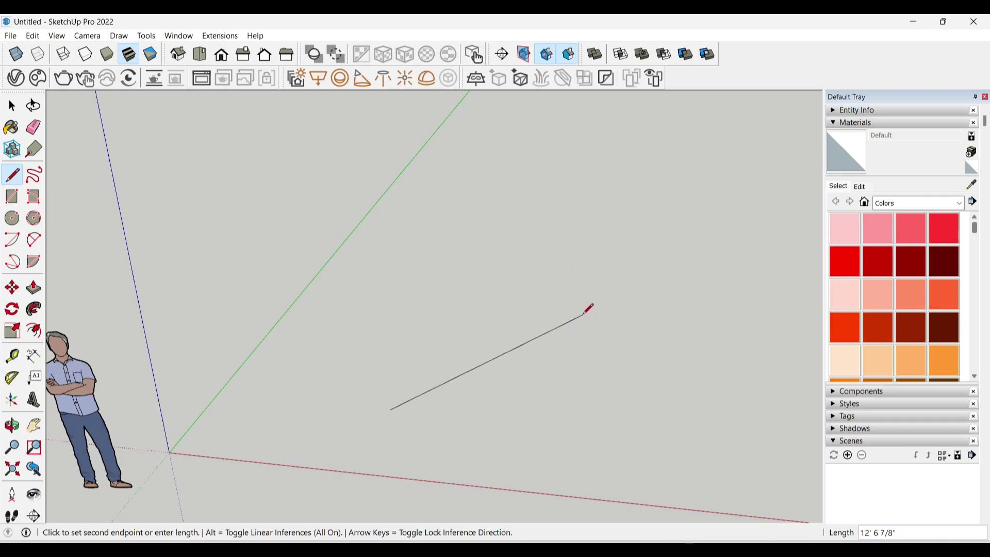
{"action": "key", "text": "Escape"}
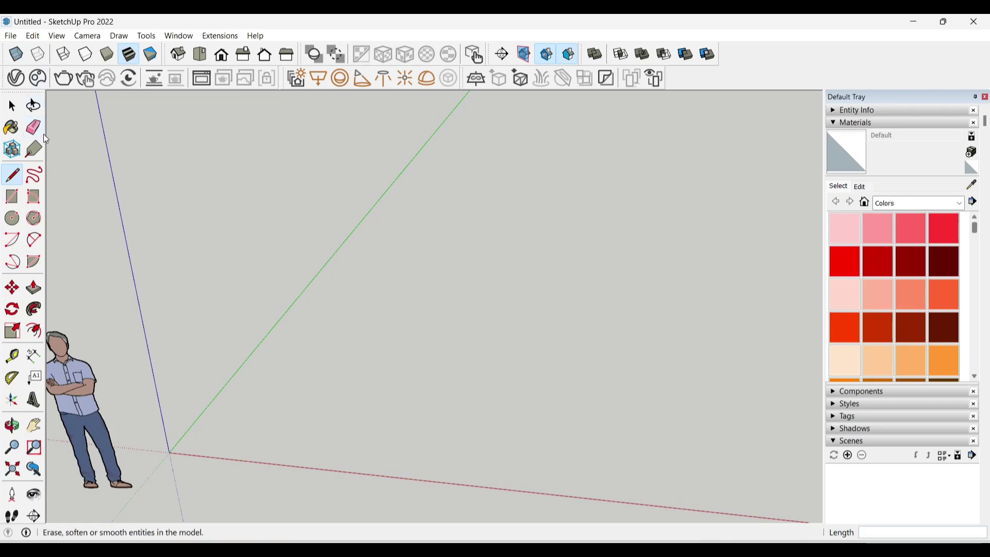
{"action": "left_click", "coordinate": [175, 39]}
{"action": "mouse_move", "coordinate": [203, 50]}
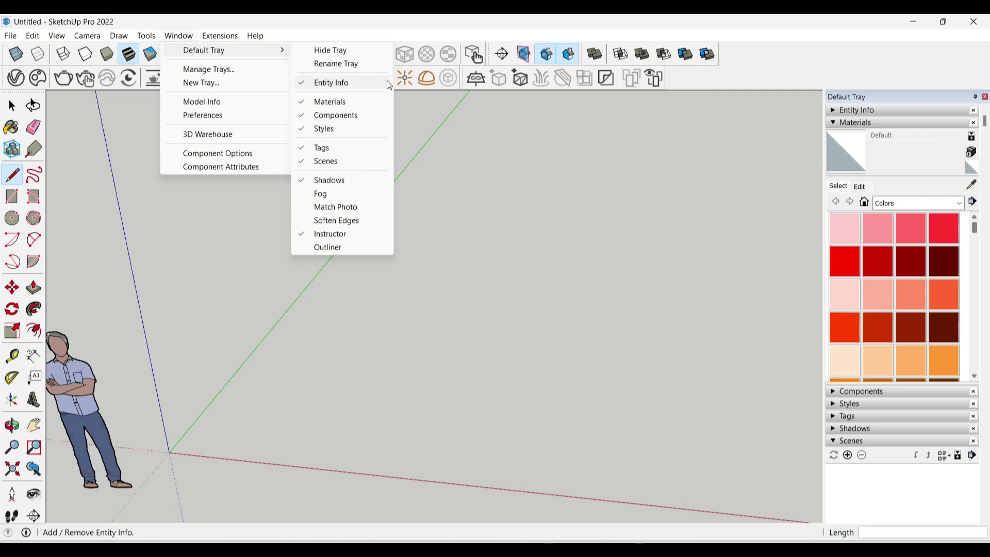
Hide and re-show the Default Tray, then collapse its Materials and Scenes panels
{"action": "left_click", "coordinate": [330, 50]}
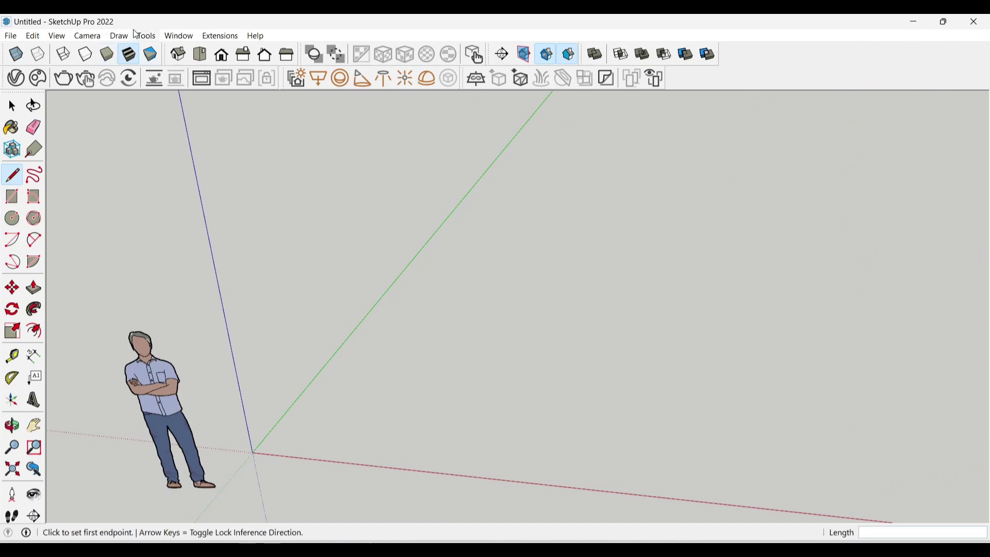
{"action": "left_click", "coordinate": [179, 37]}
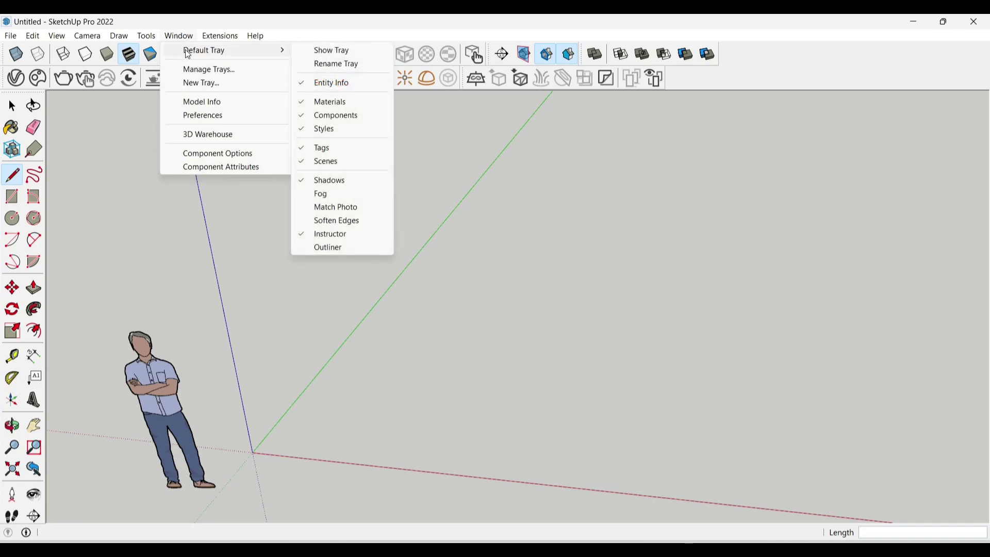
{"action": "mouse_move", "coordinate": [204, 50]}
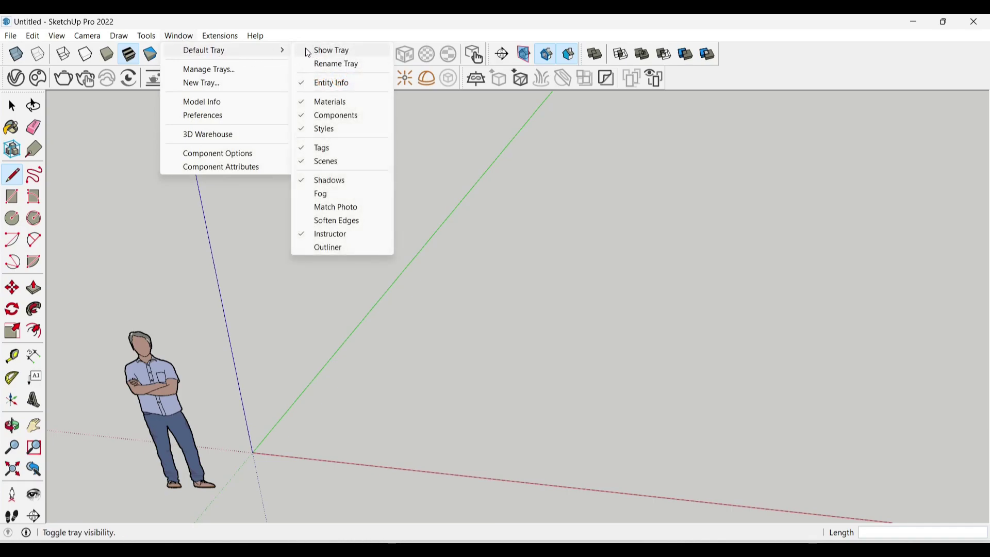
{"action": "left_click", "coordinate": [330, 50]}
{"action": "left_click", "coordinate": [865, 124]}
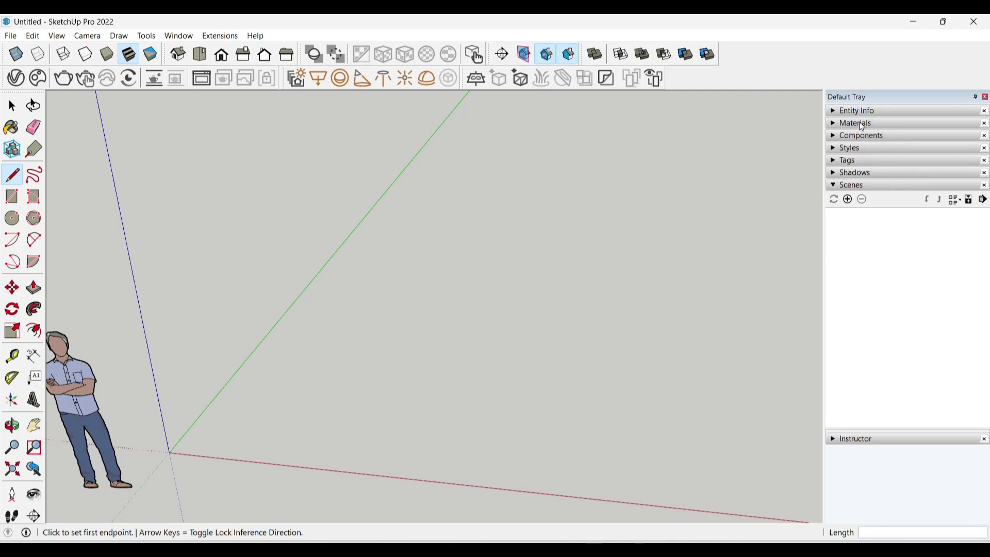
{"action": "left_click", "coordinate": [834, 186]}
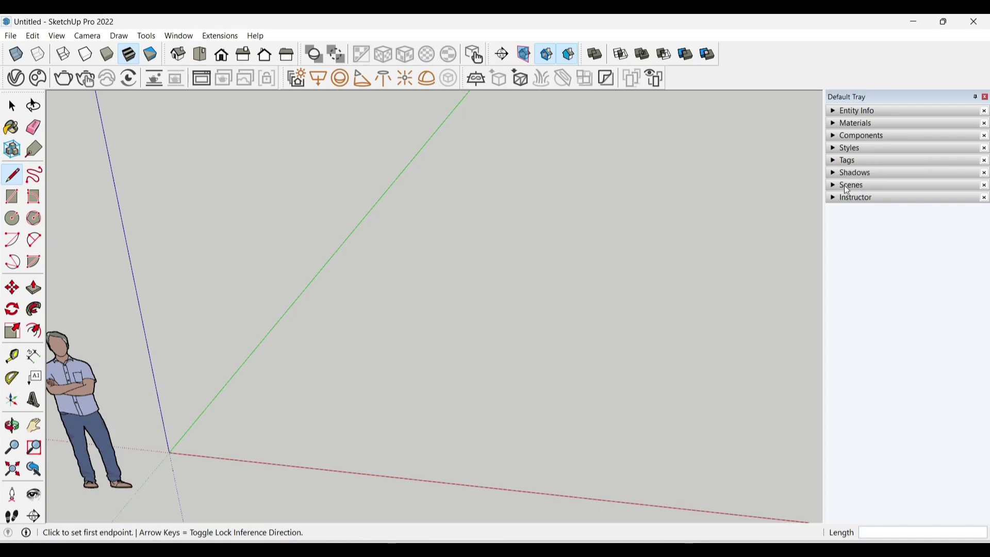
Add Match Photo to the tray, collapse it, remove it again, and pick the Select tool
{"action": "left_click", "coordinate": [182, 37]}
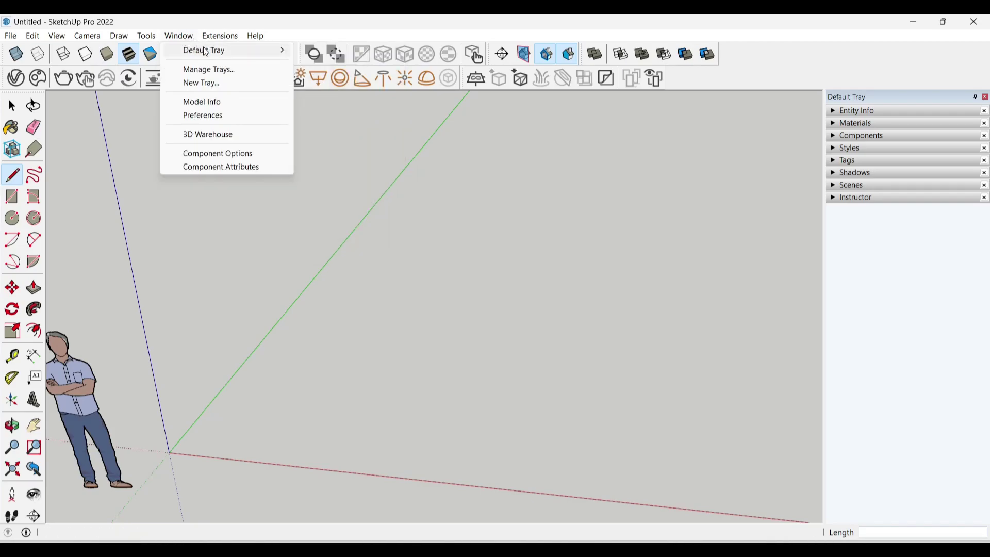
{"action": "mouse_move", "coordinate": [224, 51]}
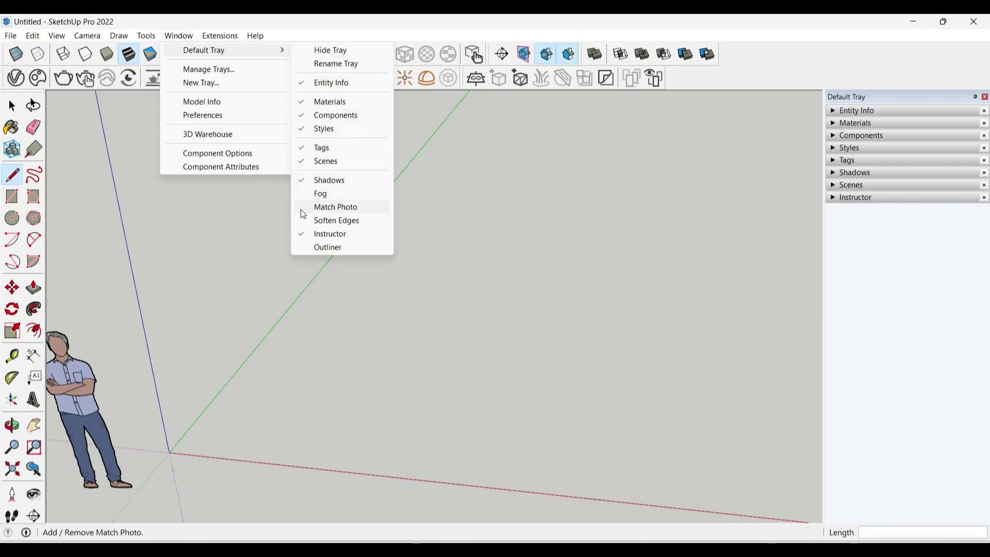
{"action": "left_click", "coordinate": [305, 213]}
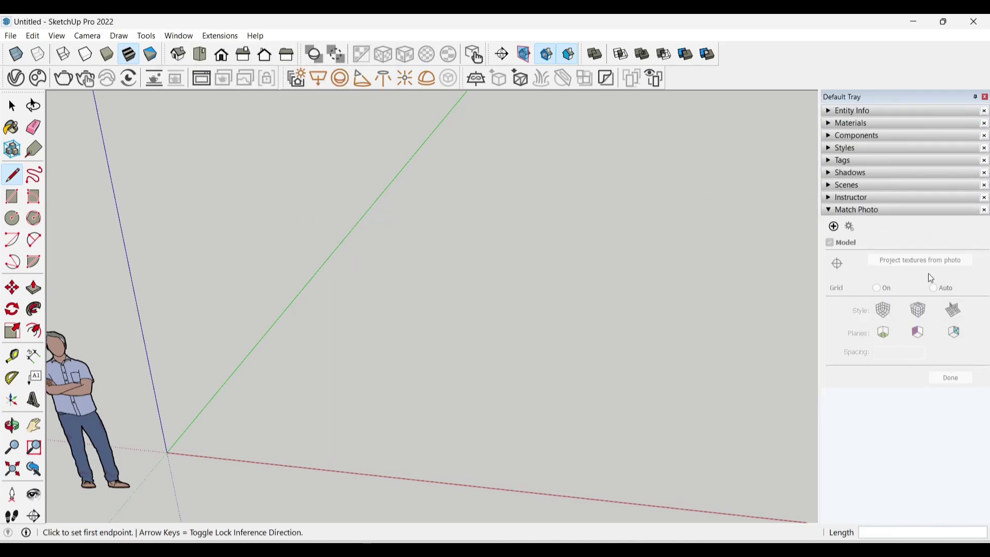
{"action": "left_click", "coordinate": [832, 211]}
{"action": "left_click", "coordinate": [179, 36]}
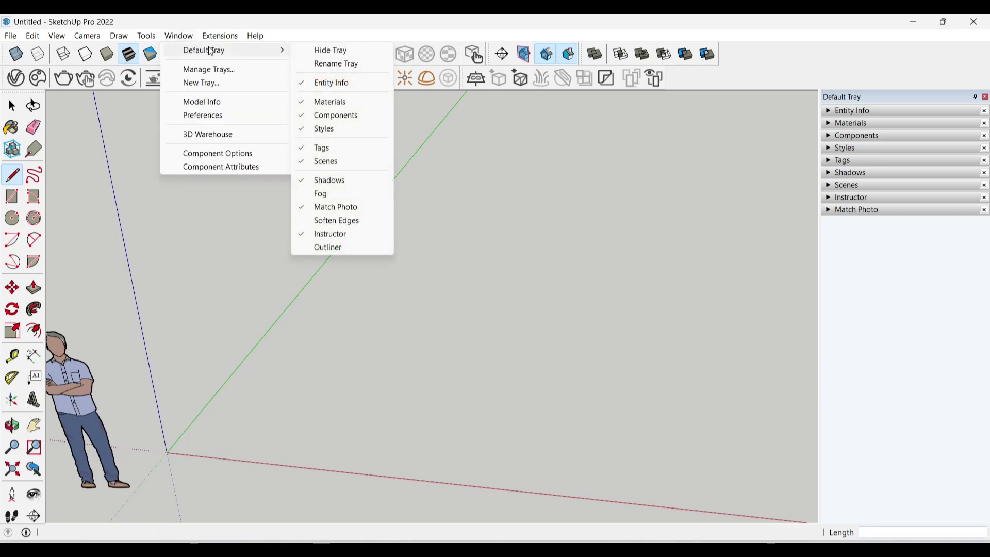
{"action": "left_click", "coordinate": [303, 209]}
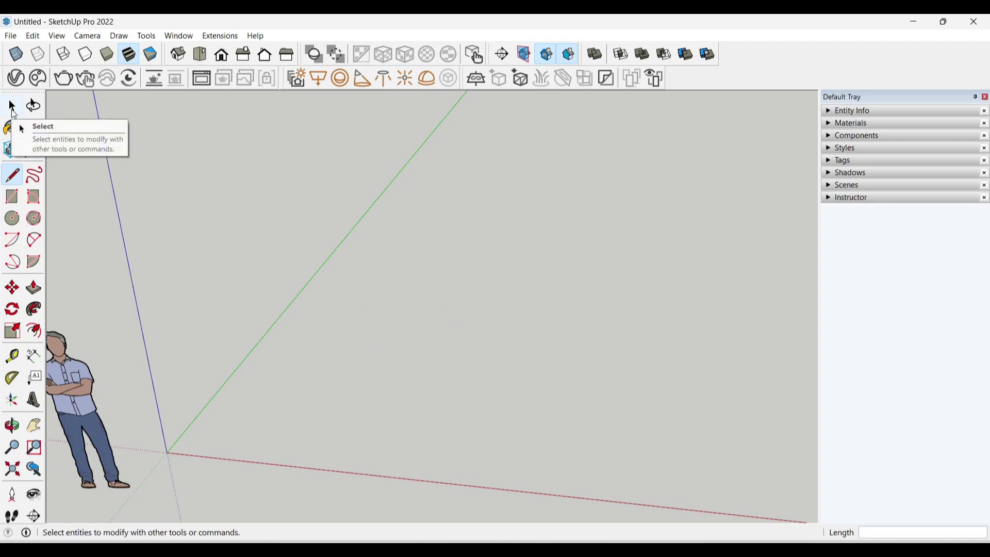
{"action": "left_click", "coordinate": [12, 107]}
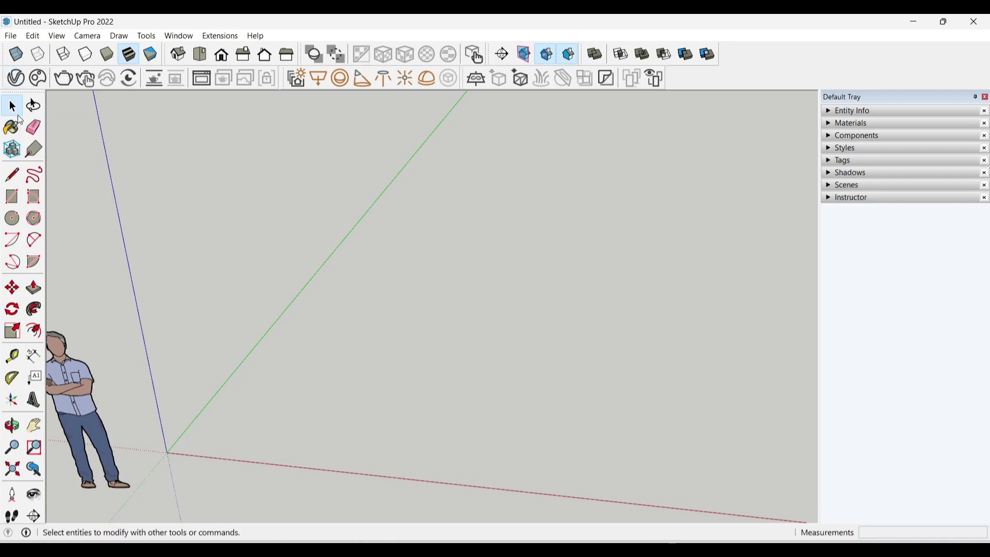
{"action": "left_click", "coordinate": [11, 197]}
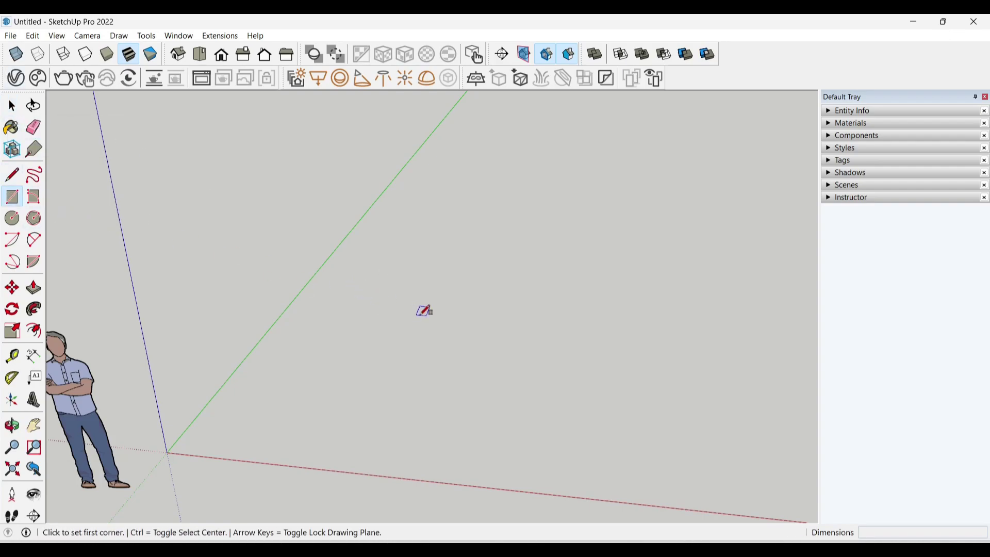
{"action": "left_click", "coordinate": [313, 383]}
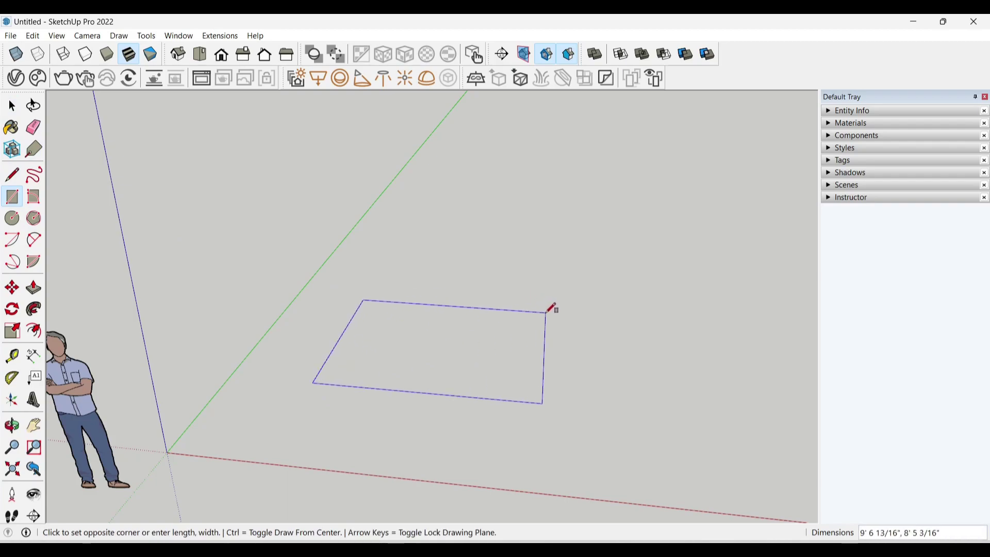
{"action": "key", "text": "Escape"}
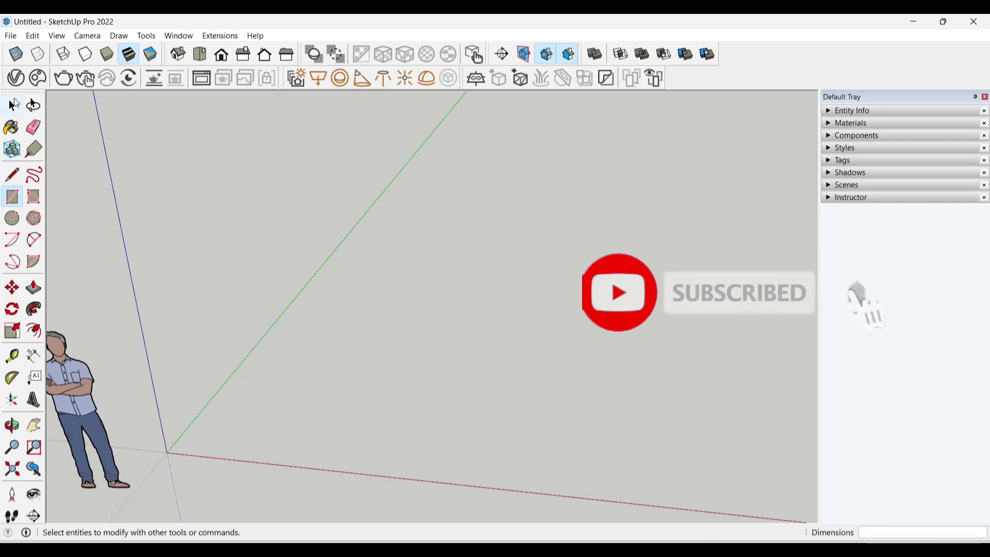
Switch back to the Select tool and open the Window menu
{"action": "left_click", "coordinate": [11, 107]}
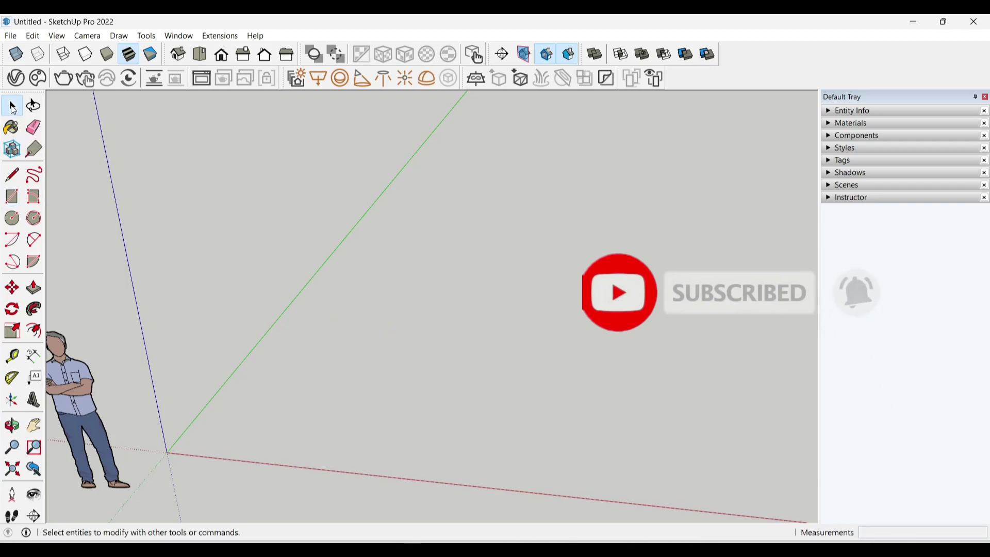
{"action": "left_click", "coordinate": [184, 38]}
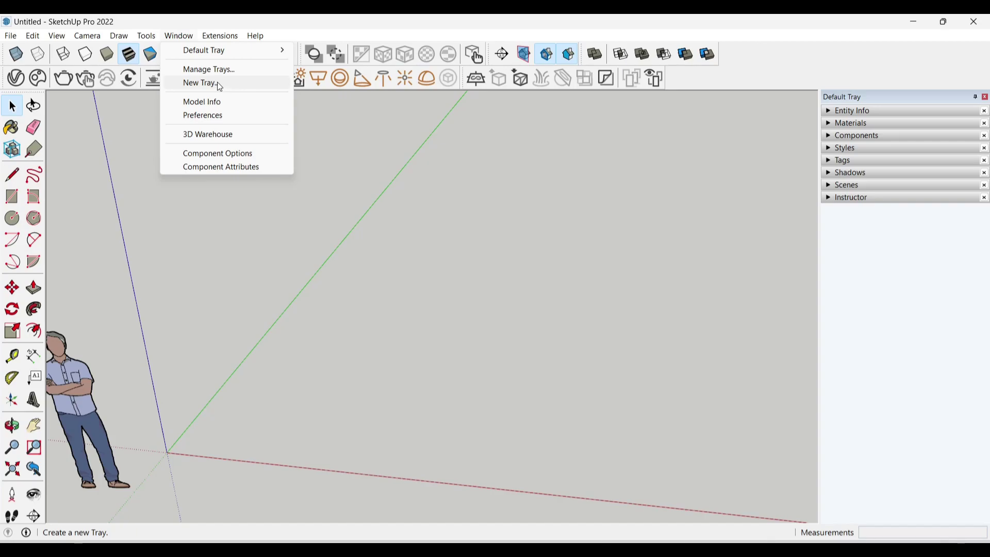
Open Model Info, centre it on screen, and view the Classifications and Credits pages
{"action": "left_click", "coordinate": [219, 106]}
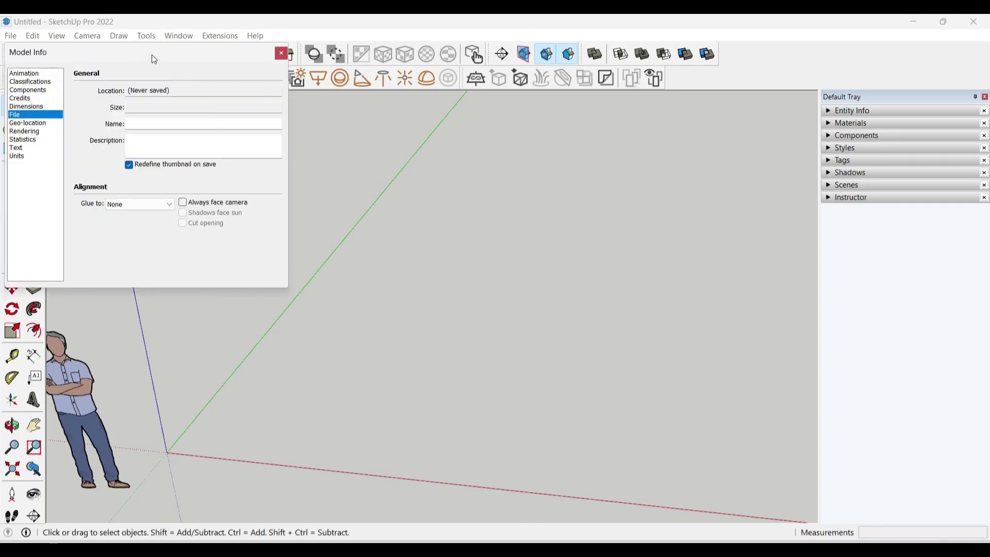
{"action": "left_click_drag", "start_coordinate": [154, 59], "coordinate": [475, 134]}
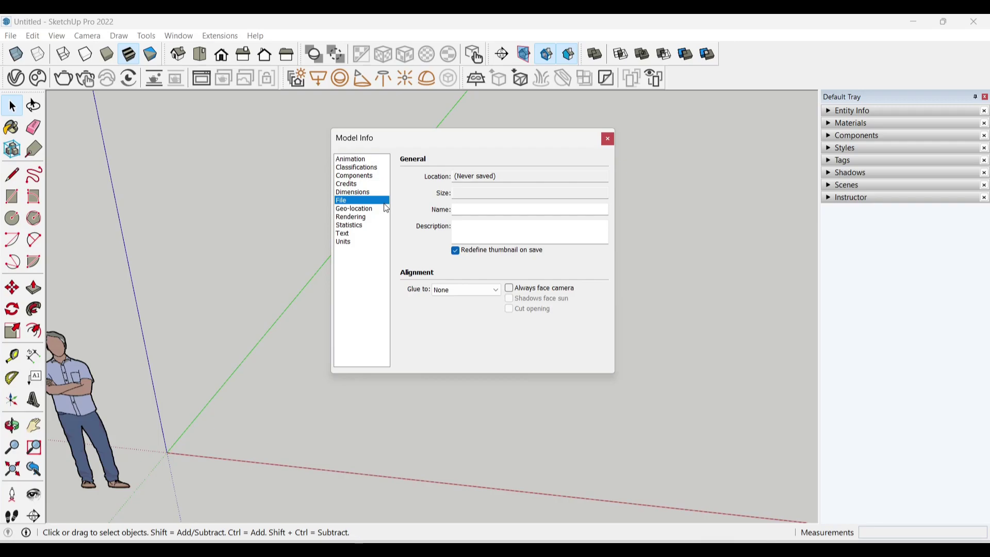
{"action": "left_click", "coordinate": [356, 168]}
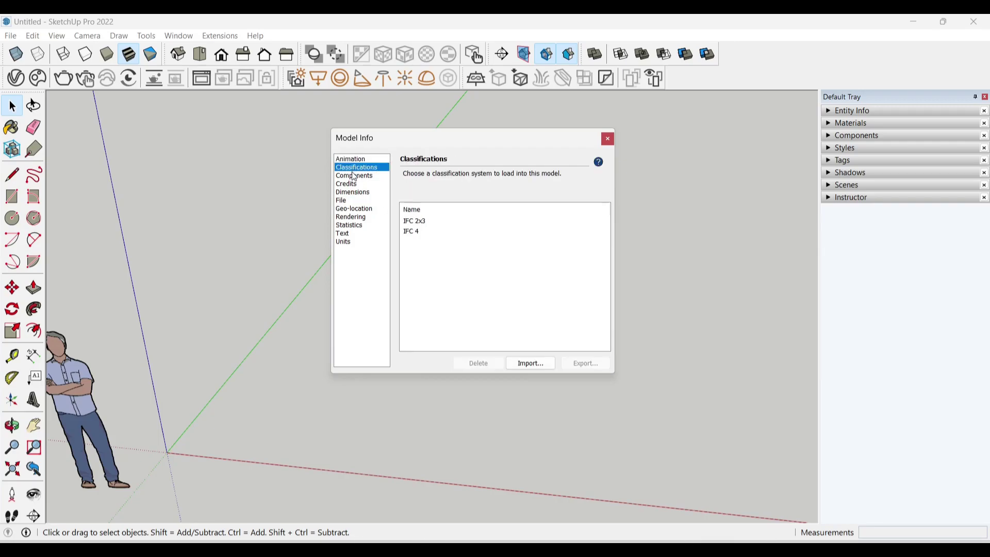
{"action": "left_click", "coordinate": [355, 177]}
{"action": "left_click", "coordinate": [350, 185]}
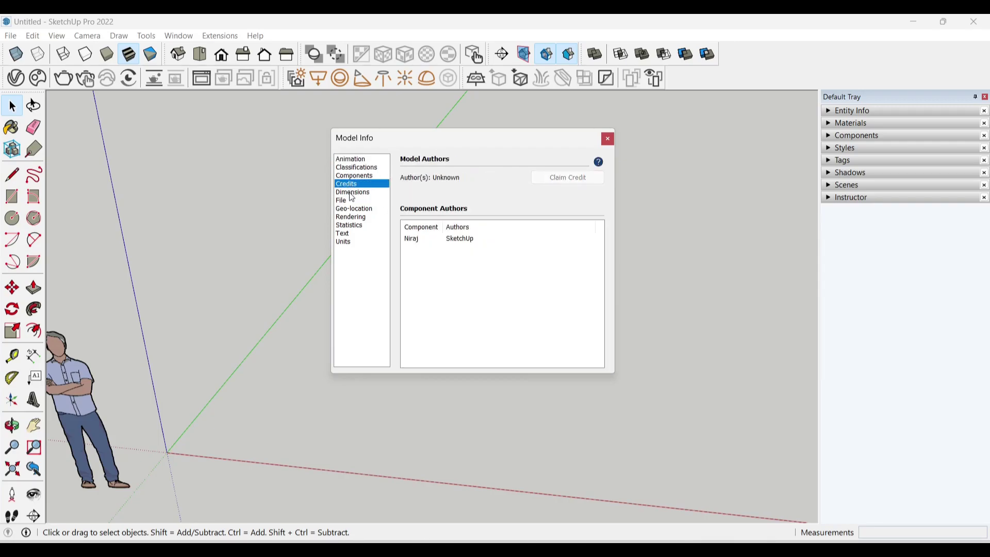
Browse Geo-location and Statistics, return to Geo-location, and start adding a location
{"action": "left_click", "coordinate": [351, 193]}
{"action": "left_click", "coordinate": [355, 209]}
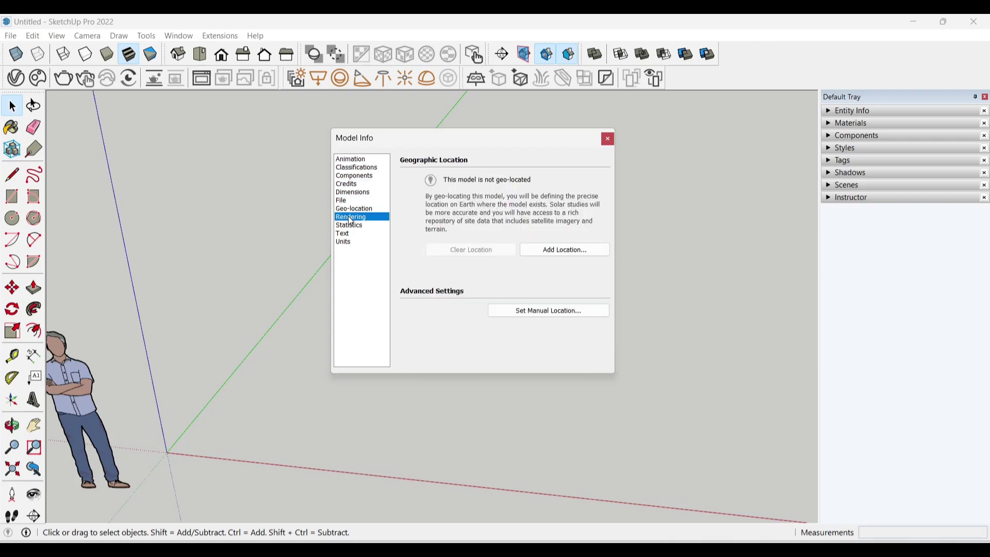
{"action": "left_click", "coordinate": [355, 226]}
{"action": "left_click", "coordinate": [357, 216]}
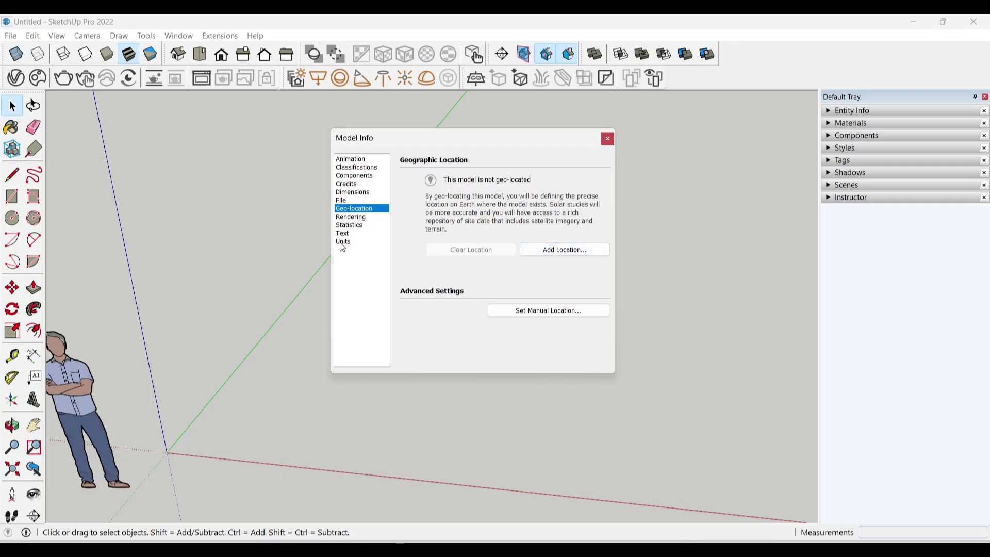
{"action": "left_click", "coordinate": [570, 250]}
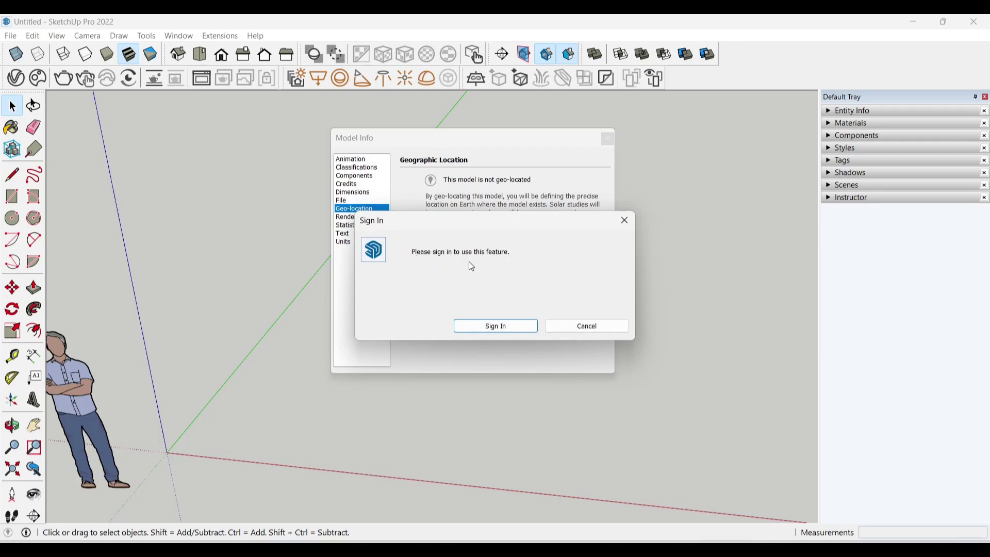
Dismiss the sign-in prompt and show the Model Info Units page
{"action": "left_click", "coordinate": [620, 227]}
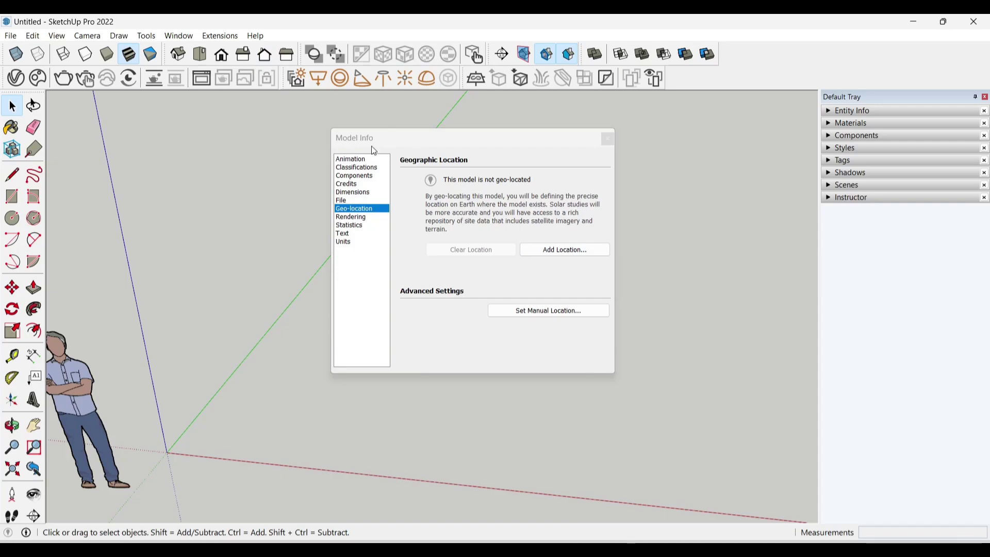
{"action": "left_click", "coordinate": [349, 241]}
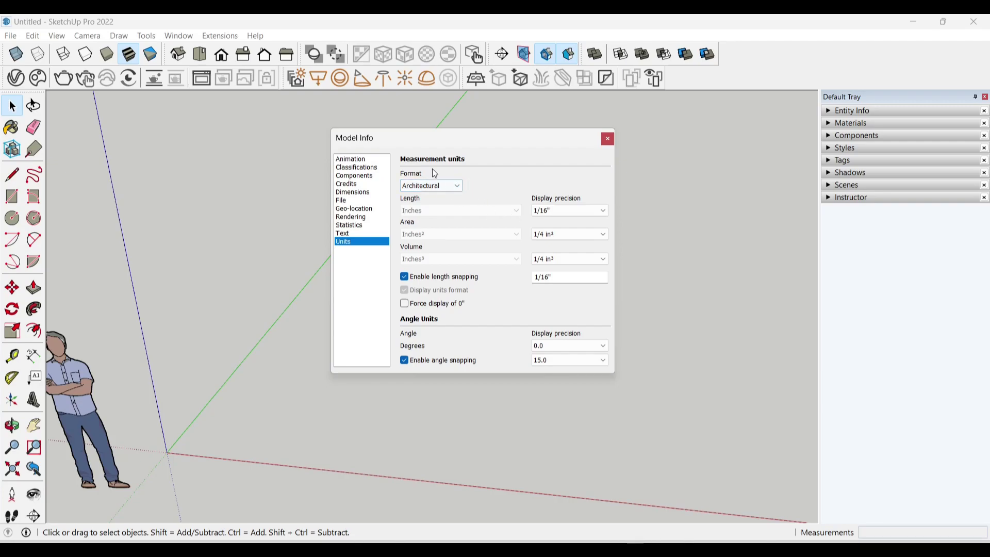
Try the Decimal units format, revert to Architectural, and close Model Info
{"action": "left_click", "coordinate": [444, 186]}
{"action": "left_click", "coordinate": [444, 206]}
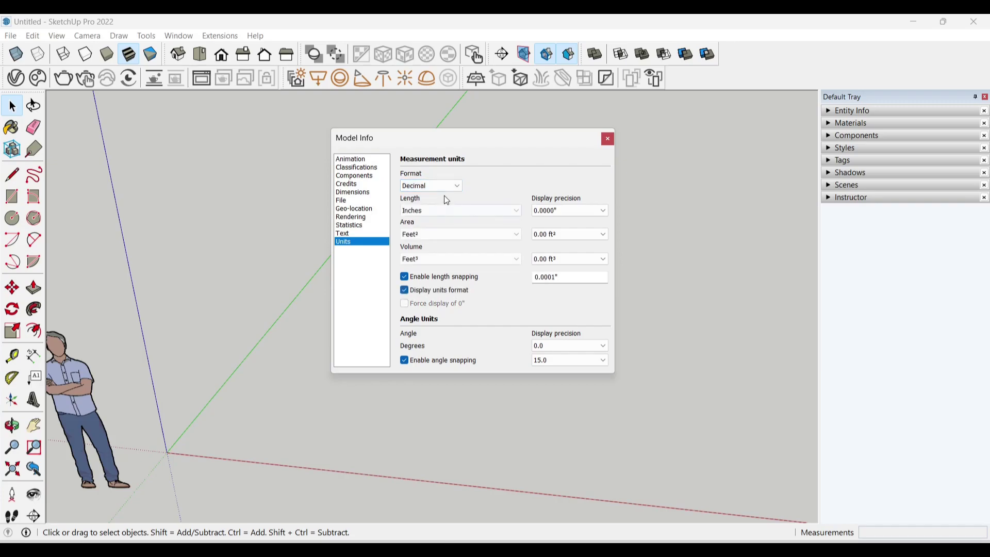
{"action": "left_click", "coordinate": [490, 206]}
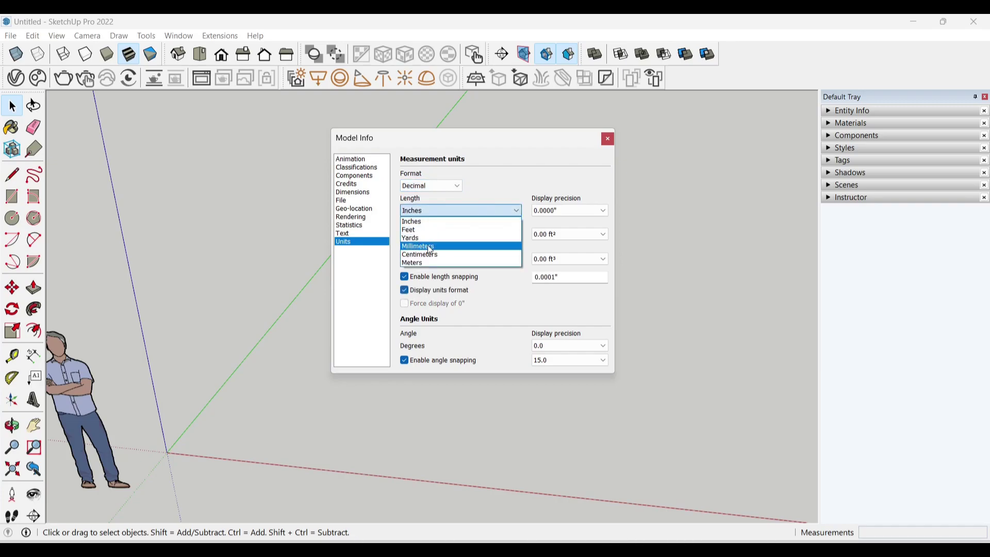
{"action": "left_click", "coordinate": [491, 210]}
{"action": "left_click", "coordinate": [445, 185]}
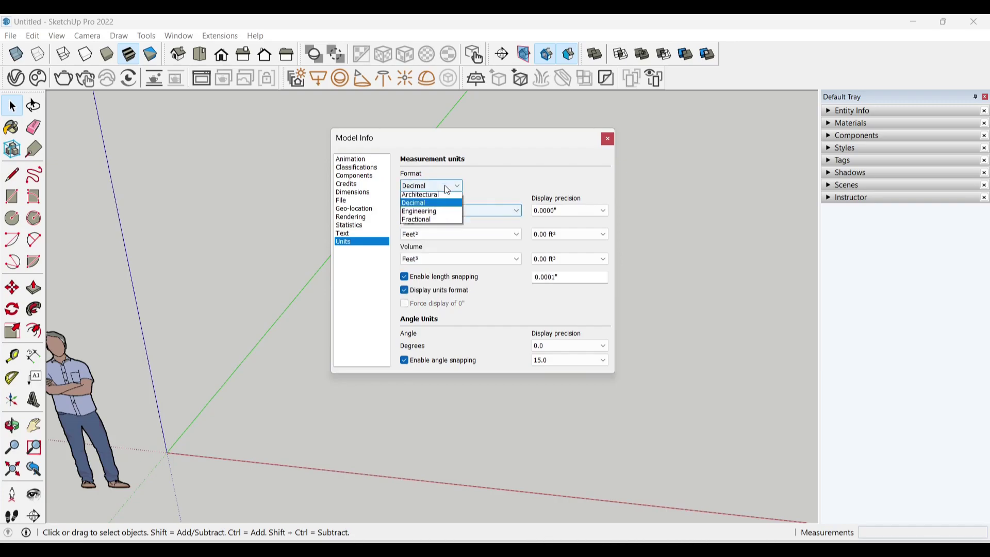
{"action": "left_click", "coordinate": [433, 199]}
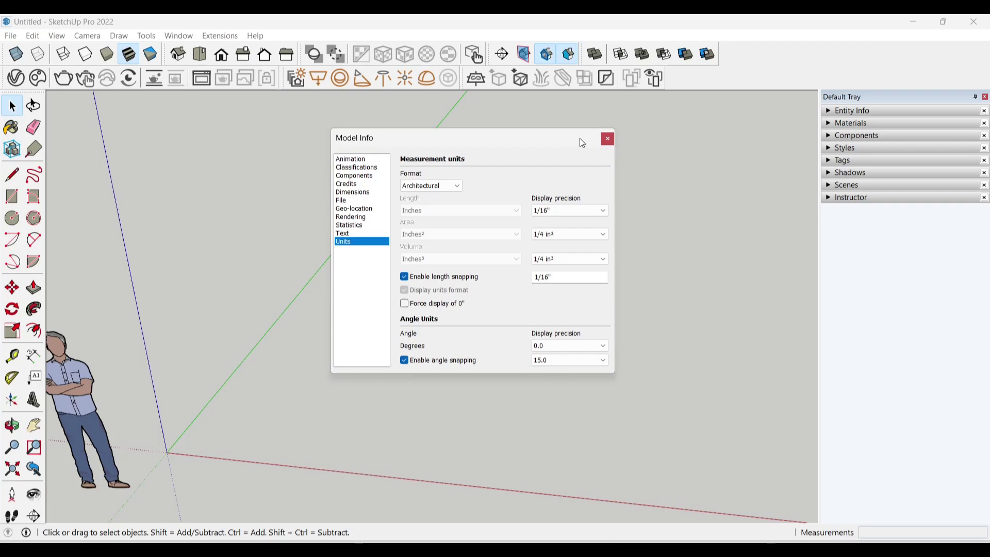
{"action": "left_click", "coordinate": [608, 140]}
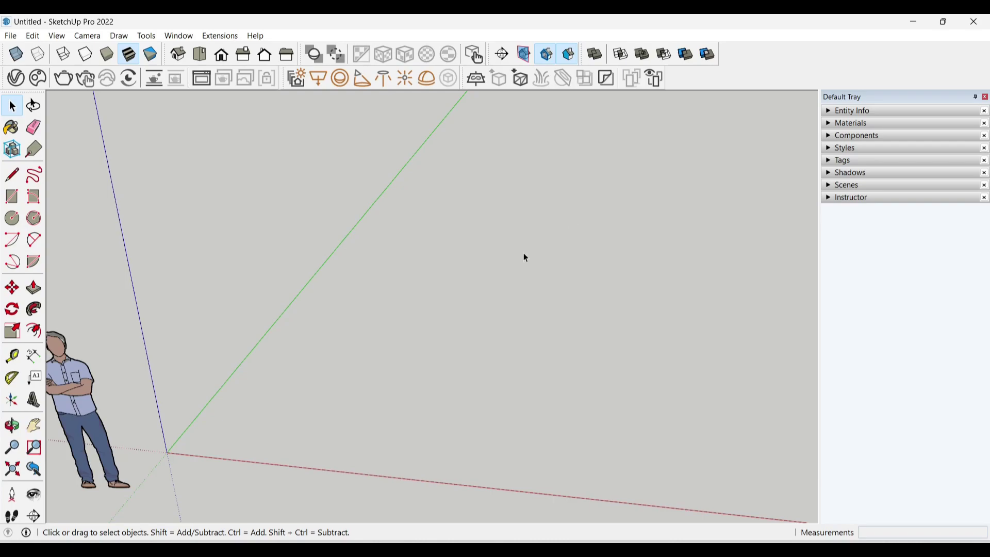
Briefly open the Window menu and geo-location settings, close both, and reopen the Window menu
{"action": "left_click", "coordinate": [179, 37]}
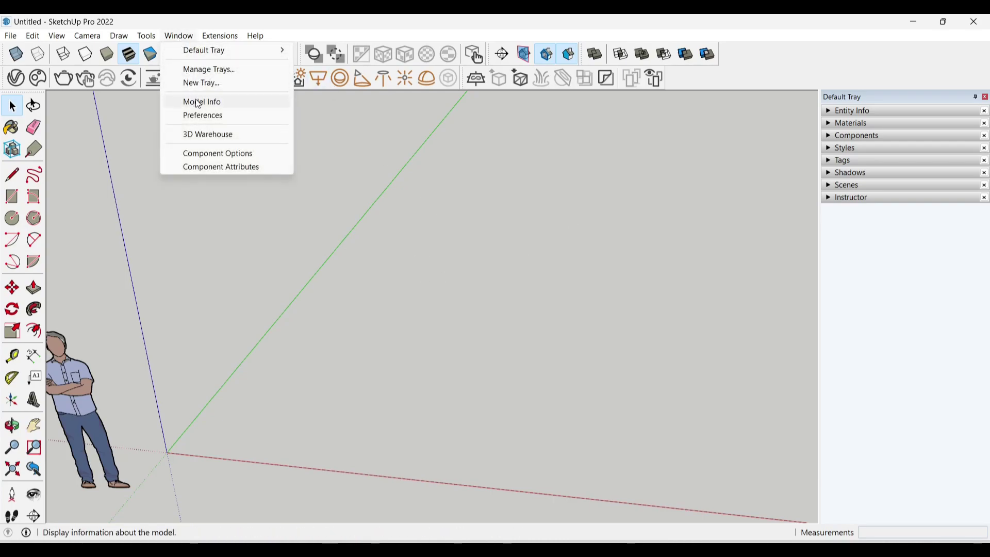
{"action": "left_click", "coordinate": [407, 270]}
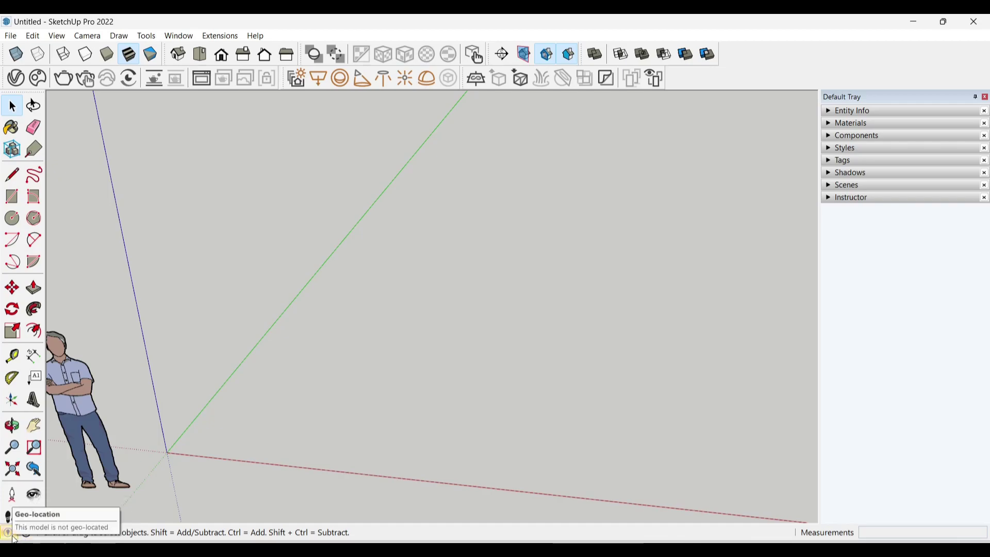
{"action": "left_click", "coordinate": [11, 535]}
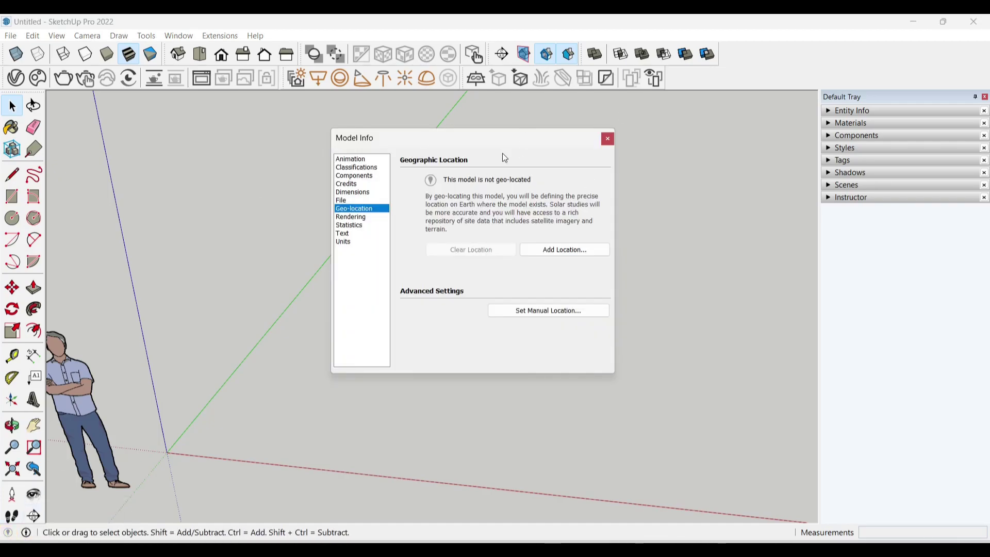
{"action": "left_click", "coordinate": [608, 140]}
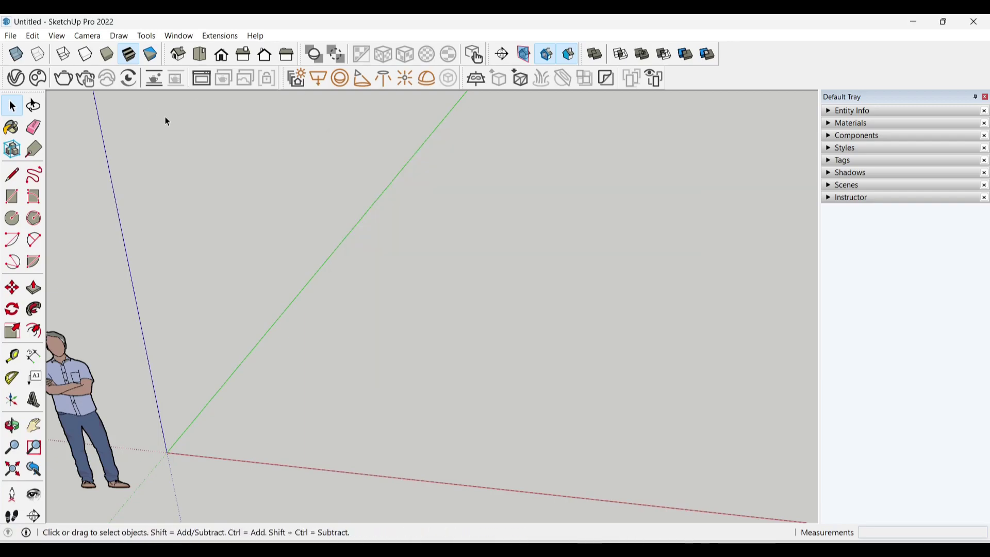
{"action": "left_click", "coordinate": [189, 39]}
Open Preferences and go to the Shortcuts page
{"action": "left_click", "coordinate": [219, 116]}
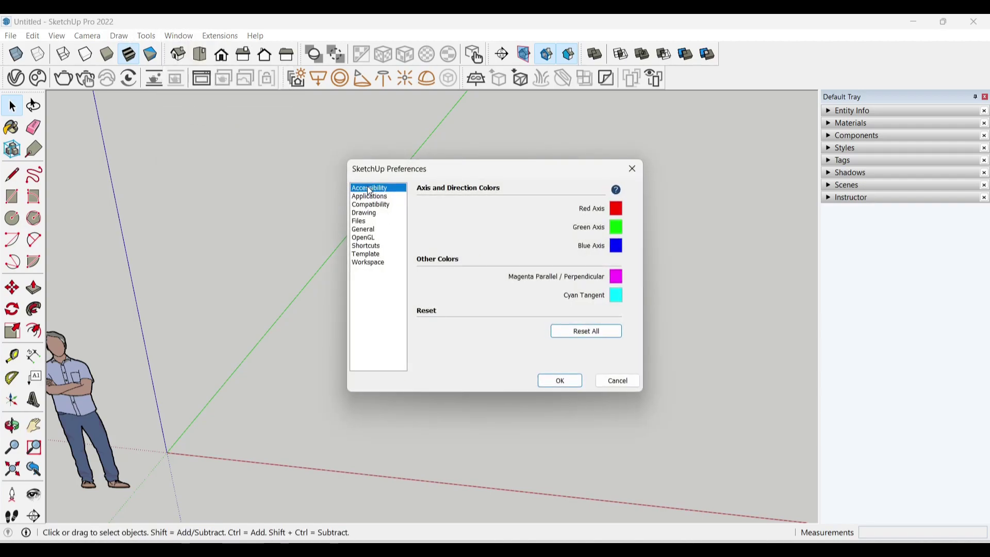
{"action": "left_click", "coordinate": [370, 199]}
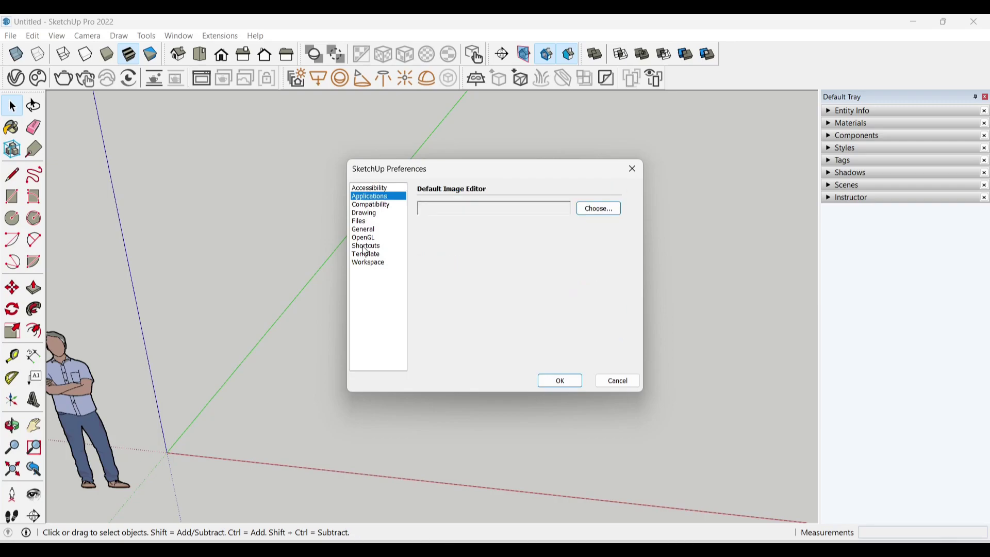
{"action": "left_click", "coordinate": [366, 246]}
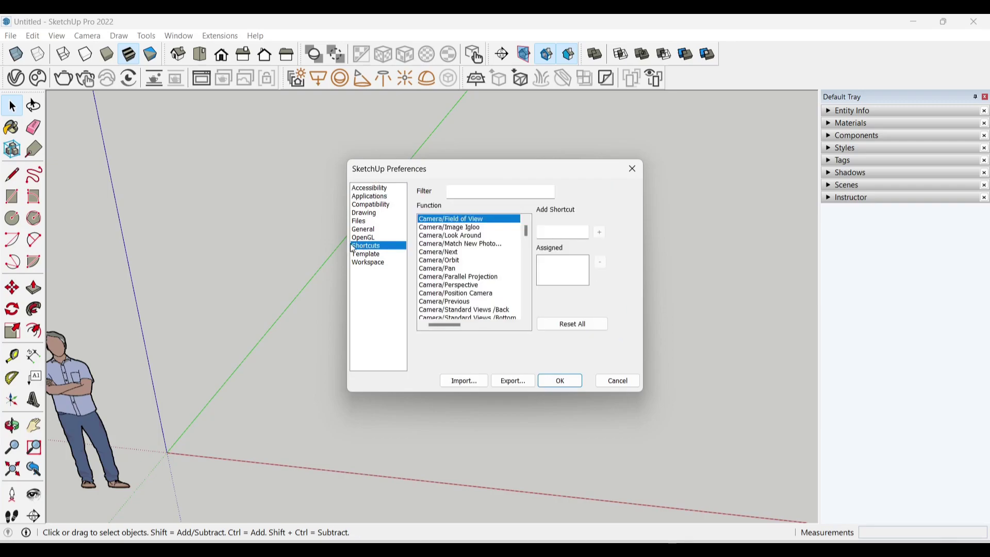
Check shortcuts for Orbit, Pan and Previous, then select Camera/Orbit showing O
{"action": "left_click", "coordinate": [471, 230]}
{"action": "left_click", "coordinate": [452, 254]}
{"action": "left_click", "coordinate": [454, 236]}
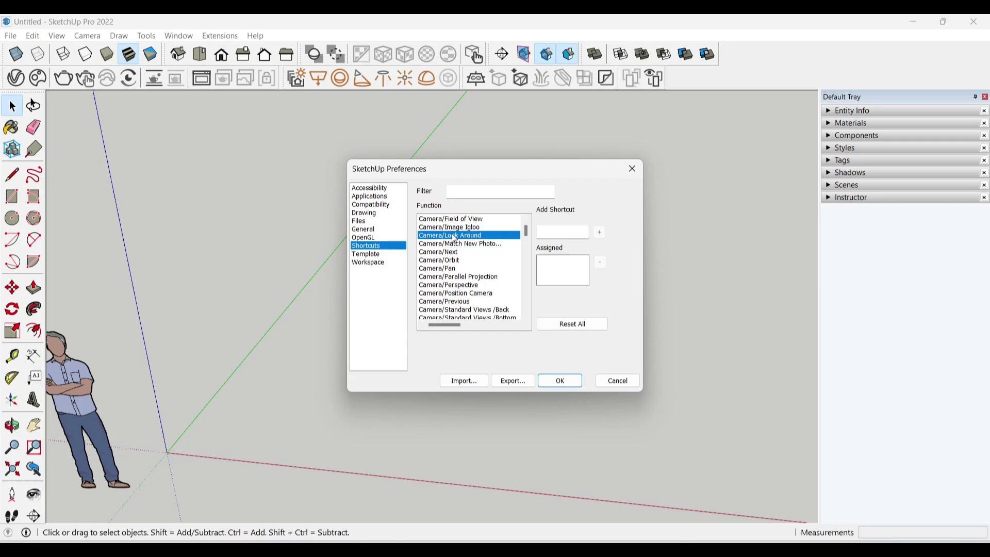
{"action": "left_click", "coordinate": [450, 261]}
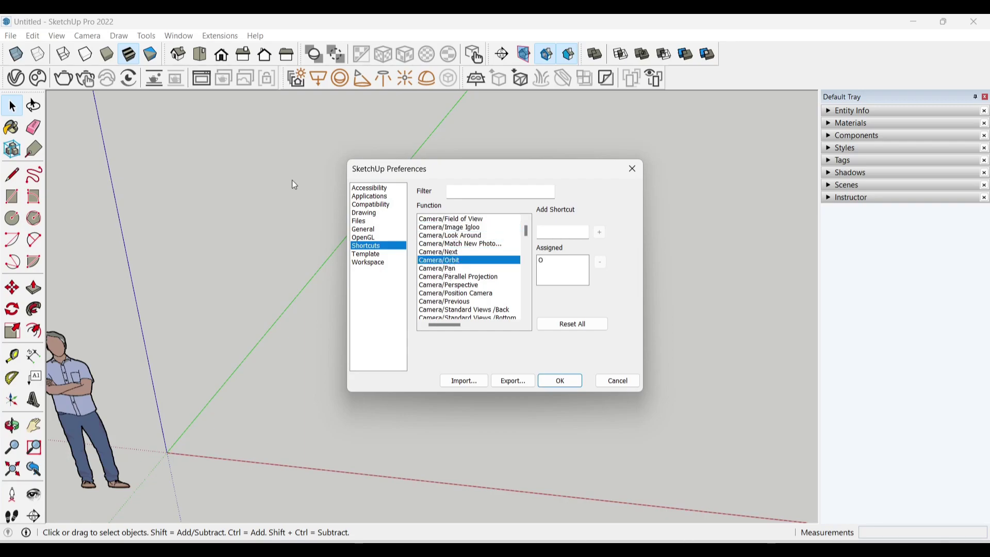
{"action": "left_click", "coordinate": [431, 269]}
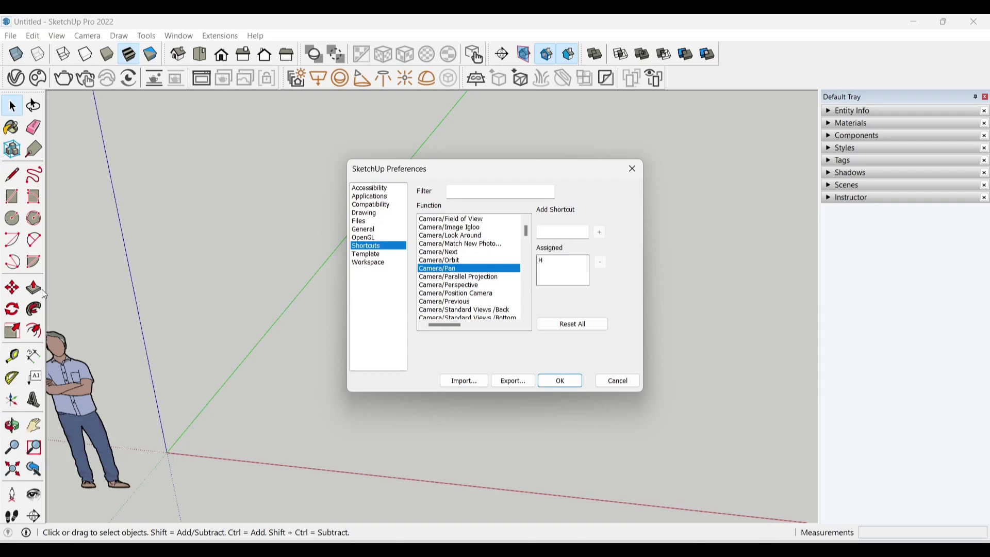
{"action": "left_click", "coordinate": [454, 302]}
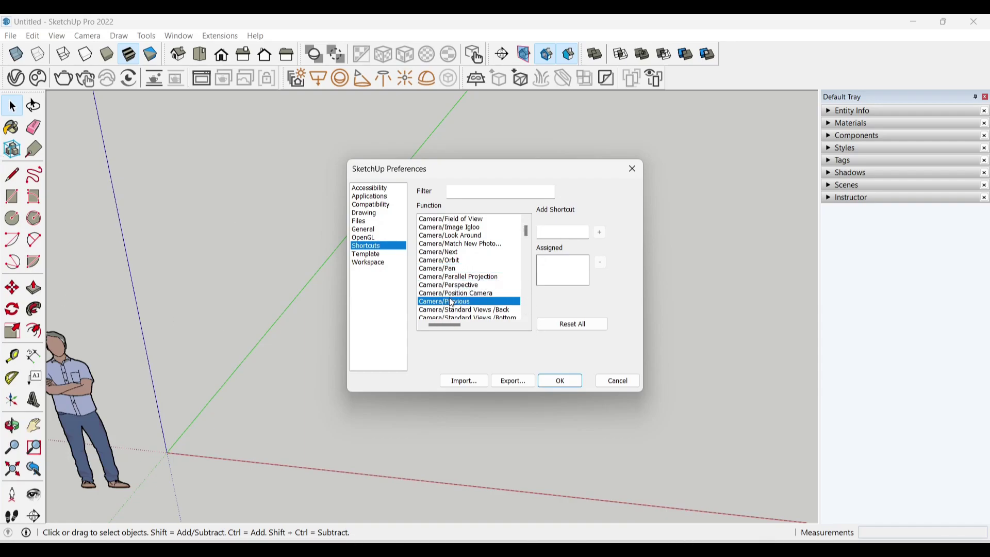
{"action": "scroll", "coordinate": [470, 276], "scroll_direction": "down", "scroll_amount": 2}
{"action": "scroll", "coordinate": [470, 268], "scroll_direction": "up", "scroll_amount": 2}
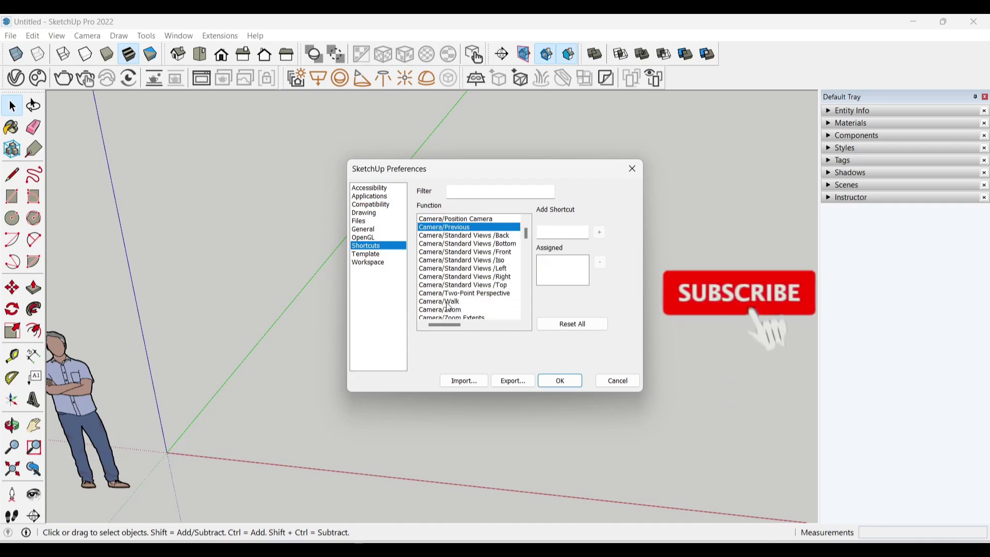
{"action": "scroll", "coordinate": [466, 258], "scroll_direction": "up", "scroll_amount": 2}
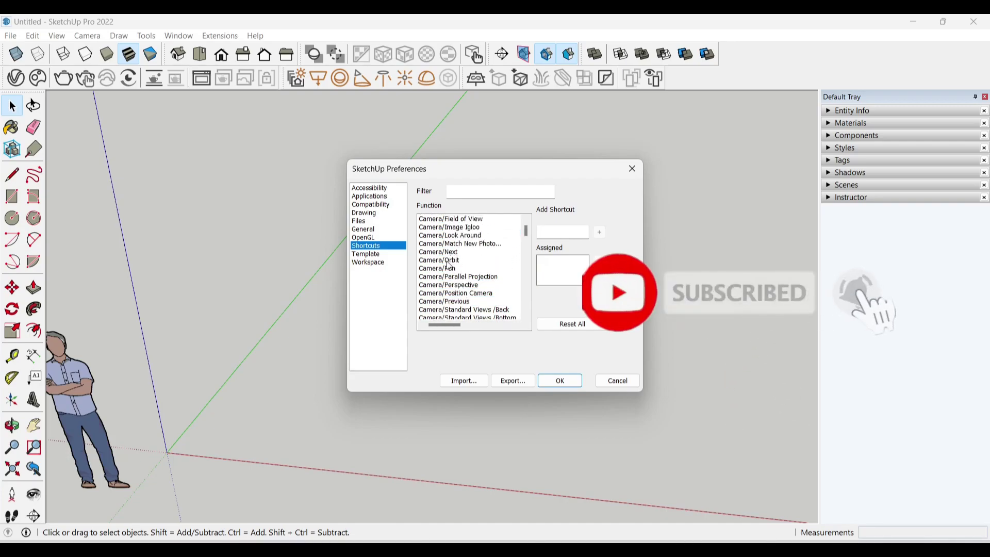
{"action": "left_click", "coordinate": [447, 261]}
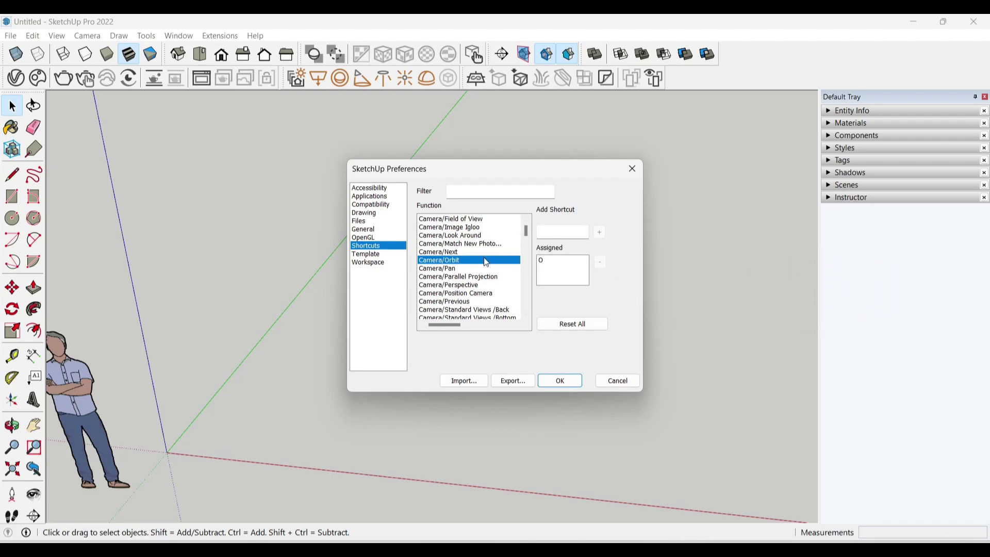
Try adding T and F to Camera/Orbit, keeping them on Tape Measure and Offset
{"action": "left_click", "coordinate": [570, 233]}
{"action": "type", "text": "T"}
{"action": "left_click", "coordinate": [600, 235]}
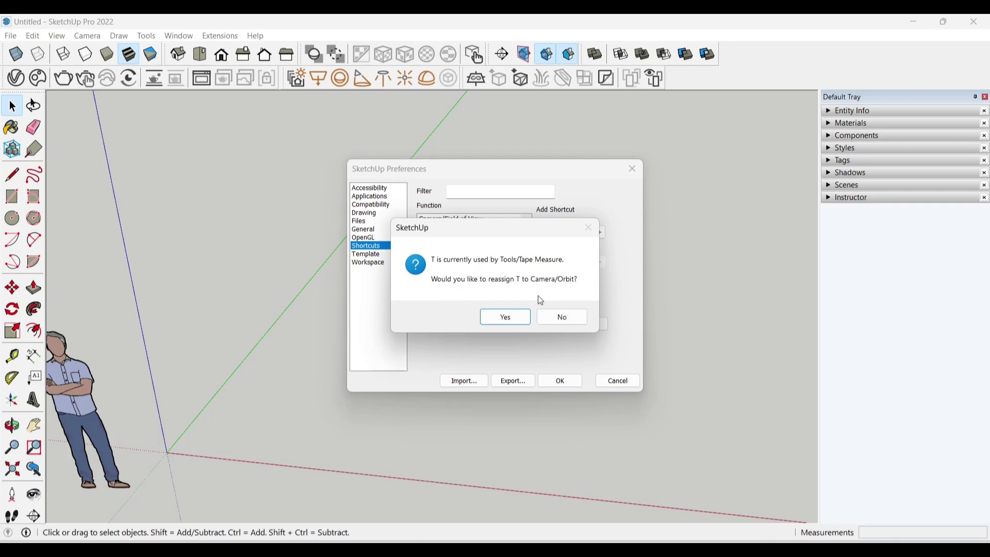
{"action": "left_click", "coordinate": [567, 317]}
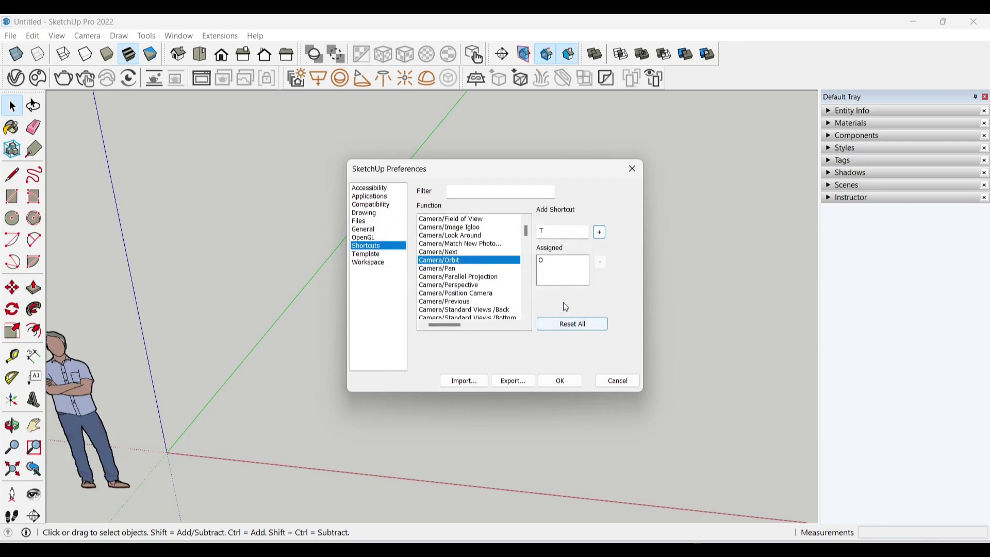
{"action": "left_click", "coordinate": [557, 231]}
{"action": "key", "text": "BackSpace"}
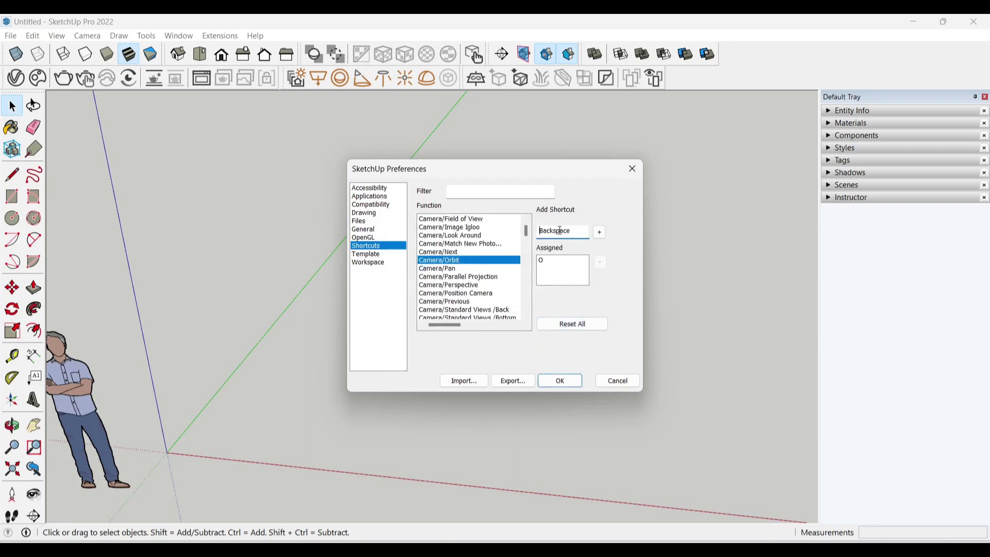
{"action": "key", "text": "f"}
{"action": "left_click", "coordinate": [597, 233]}
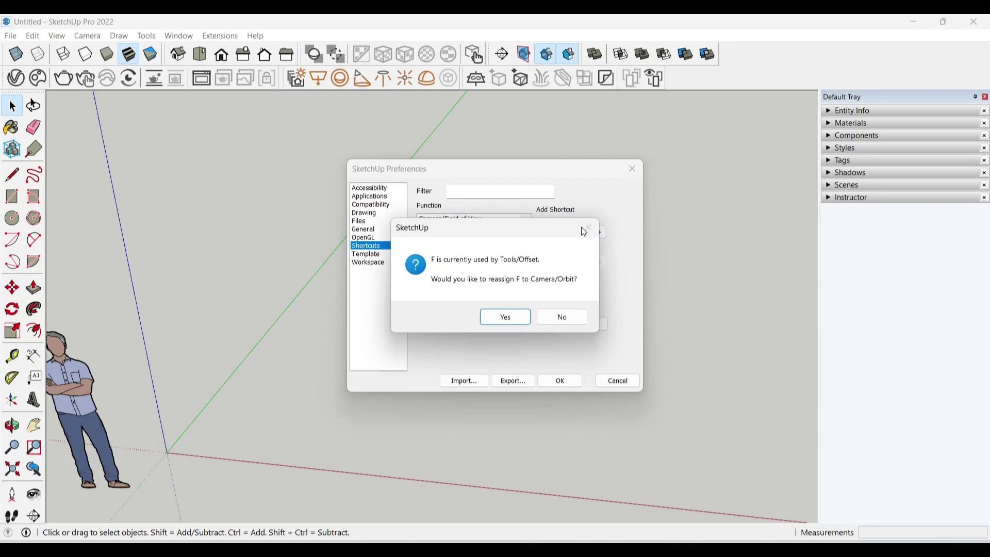
{"action": "left_click", "coordinate": [563, 316]}
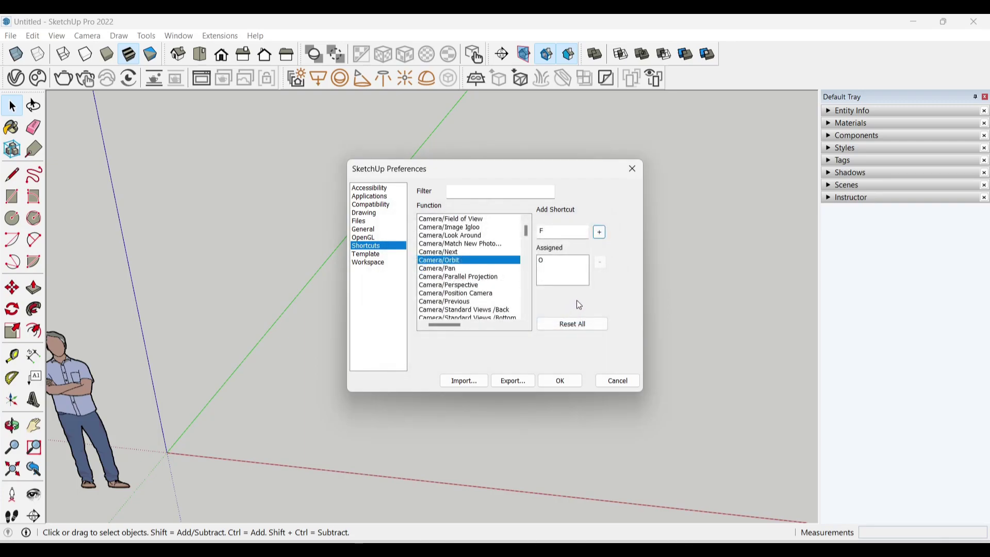
Try a blank key, then B, for Orbit, keeping B on Paint Bucket
{"action": "left_click", "coordinate": [550, 233]}
{"action": "key", "text": "BackSpace"}
{"action": "left_click", "coordinate": [599, 233]}
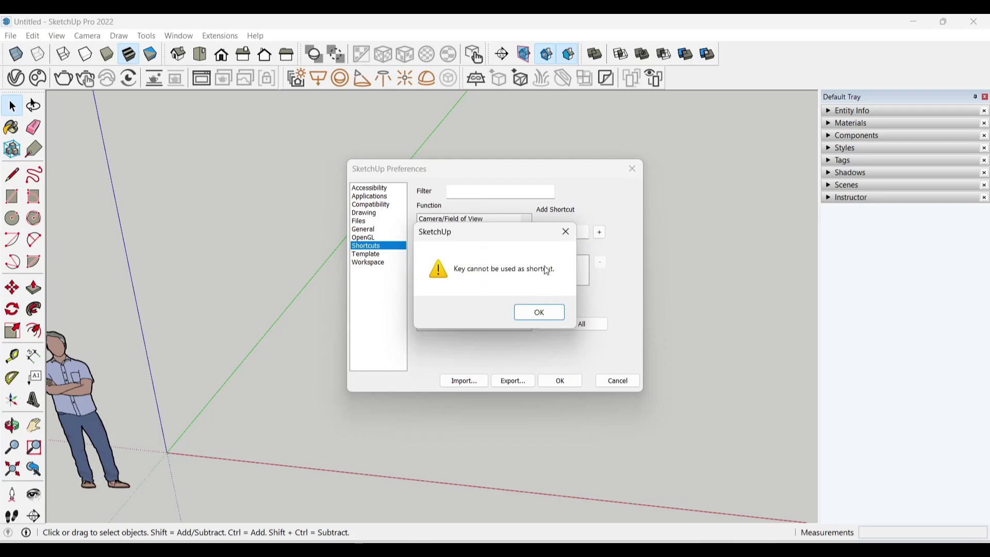
{"action": "left_click", "coordinate": [565, 232]}
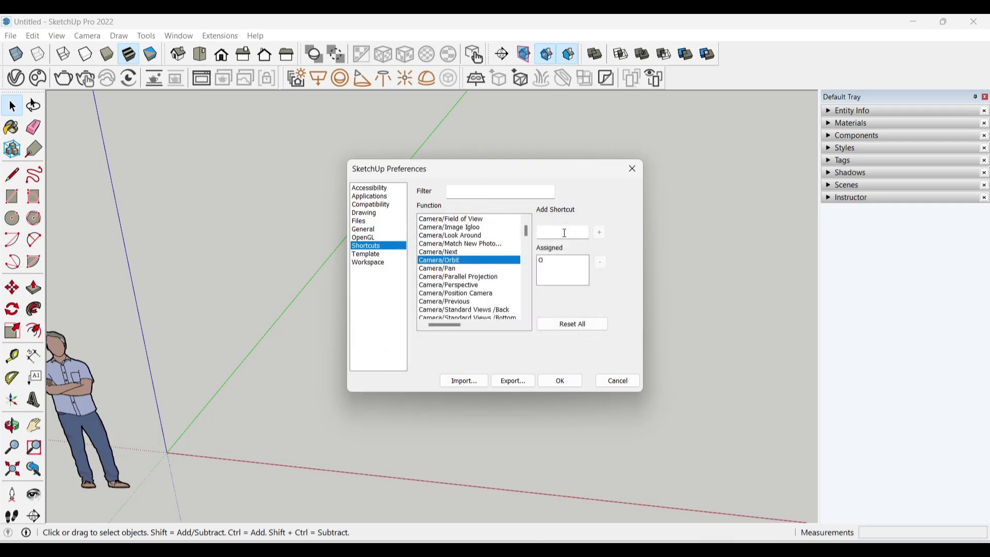
{"action": "left_click", "coordinate": [562, 234]}
{"action": "type", "text": "B"}
{"action": "left_click", "coordinate": [599, 233]}
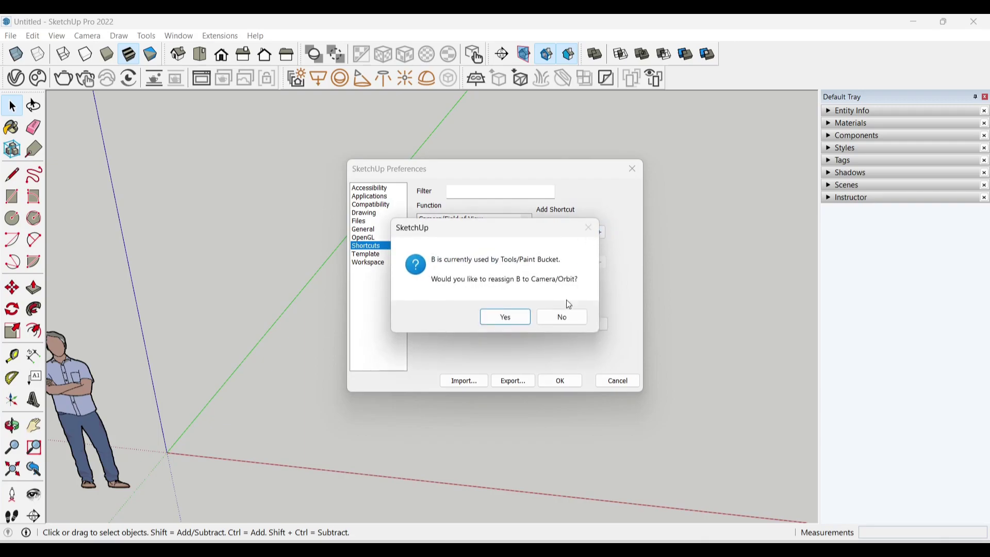
{"action": "left_click", "coordinate": [563, 316]}
Add X as a second Orbit shortcut, then reset all shortcuts so Orbit keeps only O
{"action": "left_click", "coordinate": [560, 232]}
{"action": "key", "text": "BackSpace"}
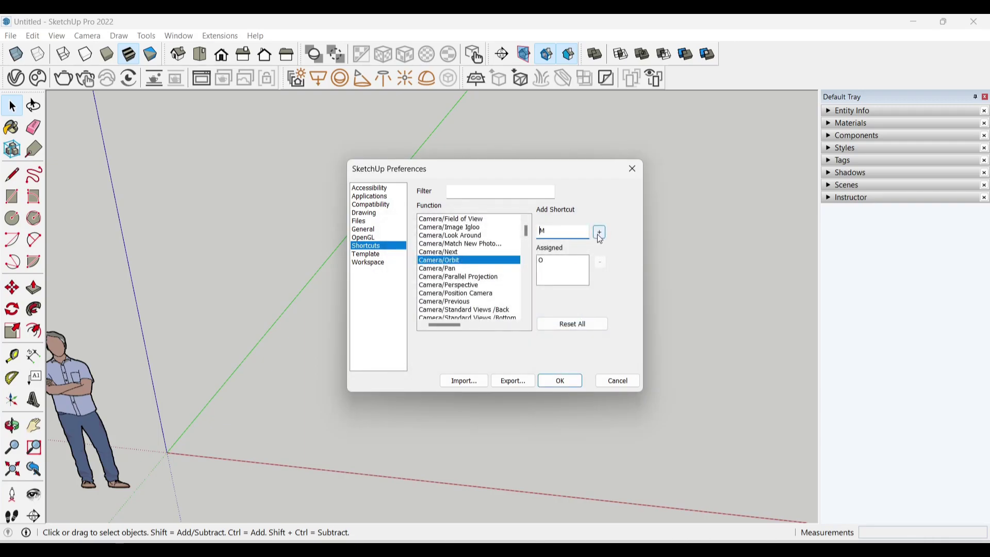
{"action": "key", "text": "x"}
{"action": "left_click", "coordinate": [599, 232]}
{"action": "left_click", "coordinate": [578, 323]}
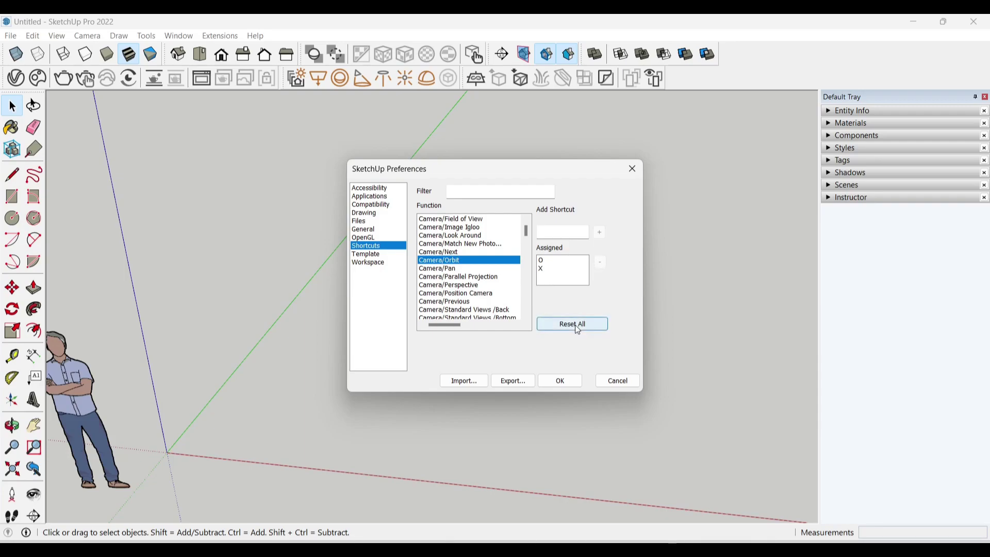
{"action": "left_click", "coordinate": [462, 260]}
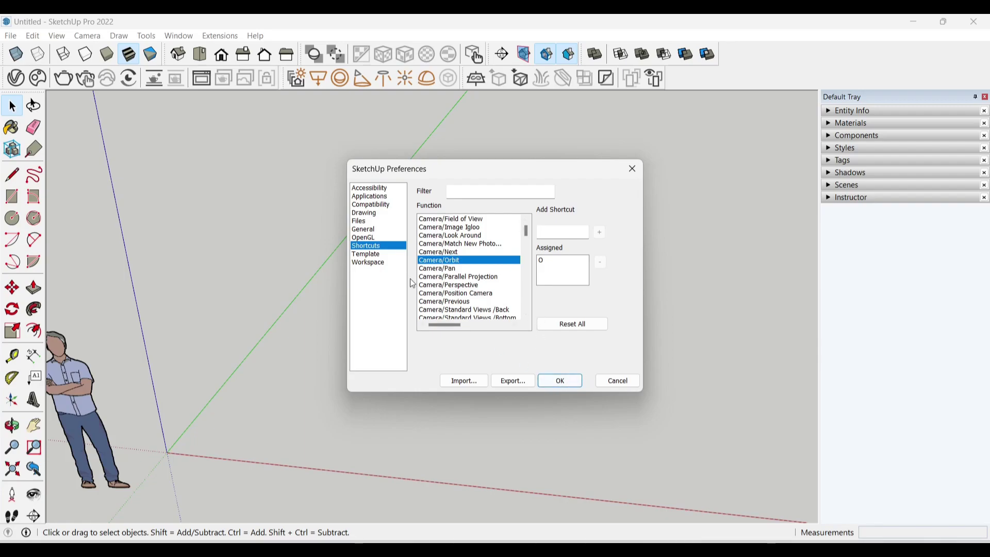
{"action": "left_click", "coordinate": [372, 254]}
Browse the Default Drawing Template list, keep Simple (Inches), and close Preferences
{"action": "left_click", "coordinate": [372, 261]}
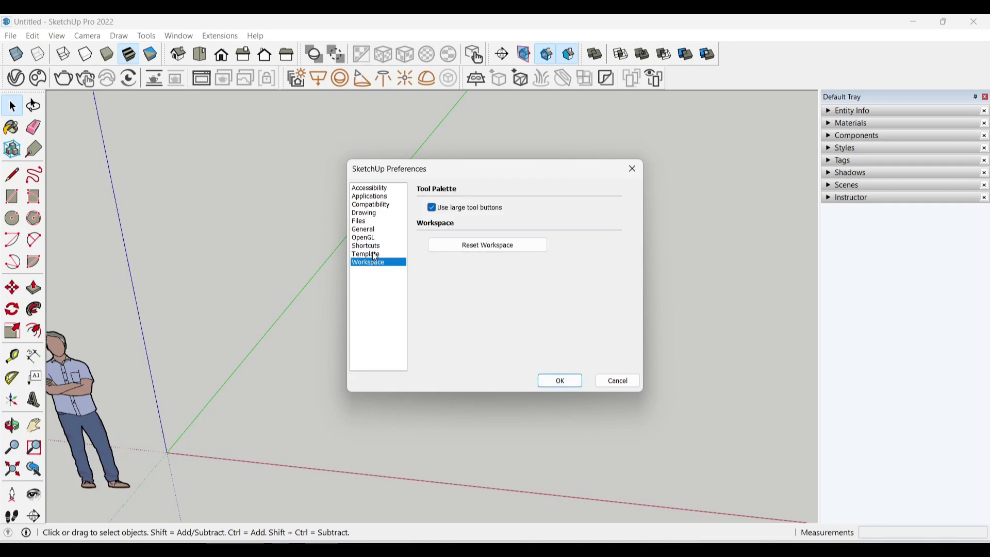
{"action": "scroll", "coordinate": [508, 271], "scroll_direction": "down", "scroll_amount": 2}
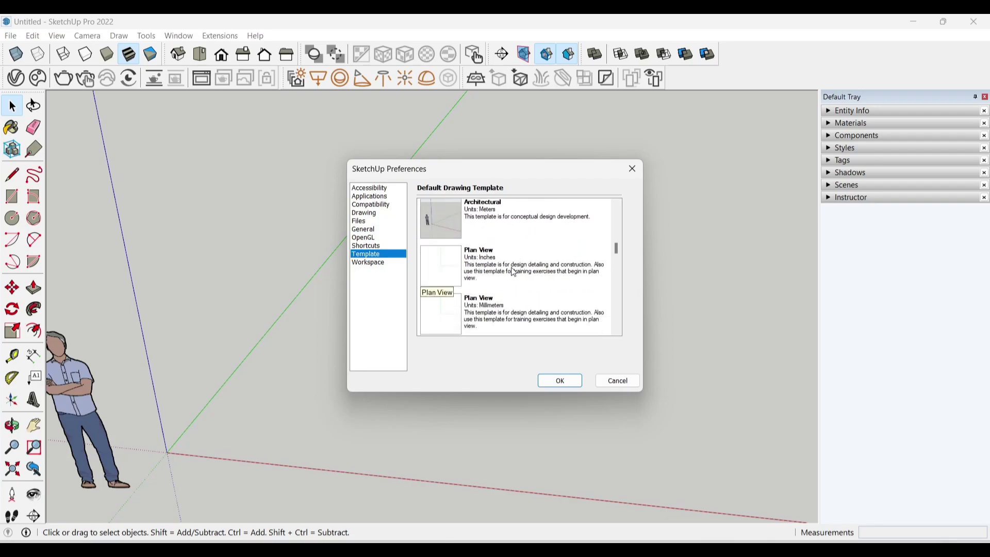
{"action": "scroll", "coordinate": [507, 272], "scroll_direction": "up", "scroll_amount": 2}
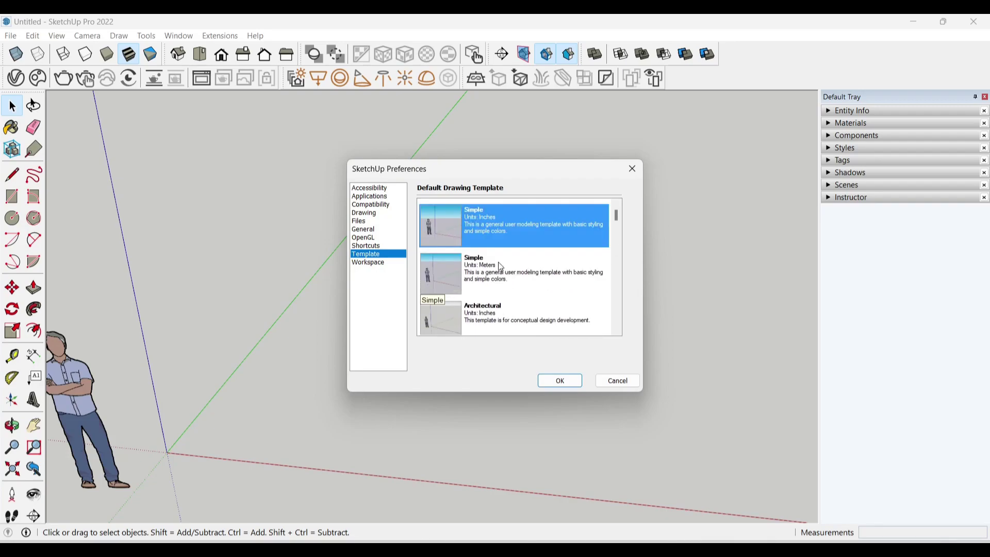
{"action": "scroll", "coordinate": [478, 240], "scroll_direction": "down", "scroll_amount": 2}
{"action": "scroll", "coordinate": [477, 242], "scroll_direction": "down", "scroll_amount": 2}
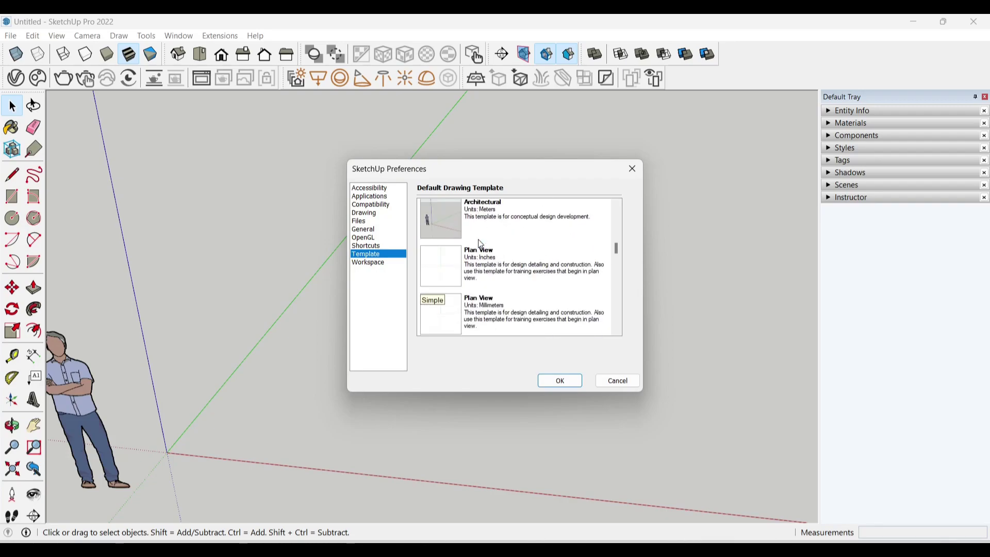
{"action": "scroll", "coordinate": [476, 245], "scroll_direction": "down", "scroll_amount": 3}
{"action": "scroll", "coordinate": [474, 248], "scroll_direction": "down", "scroll_amount": 3}
{"action": "scroll", "coordinate": [481, 301], "scroll_direction": "up", "scroll_amount": 4}
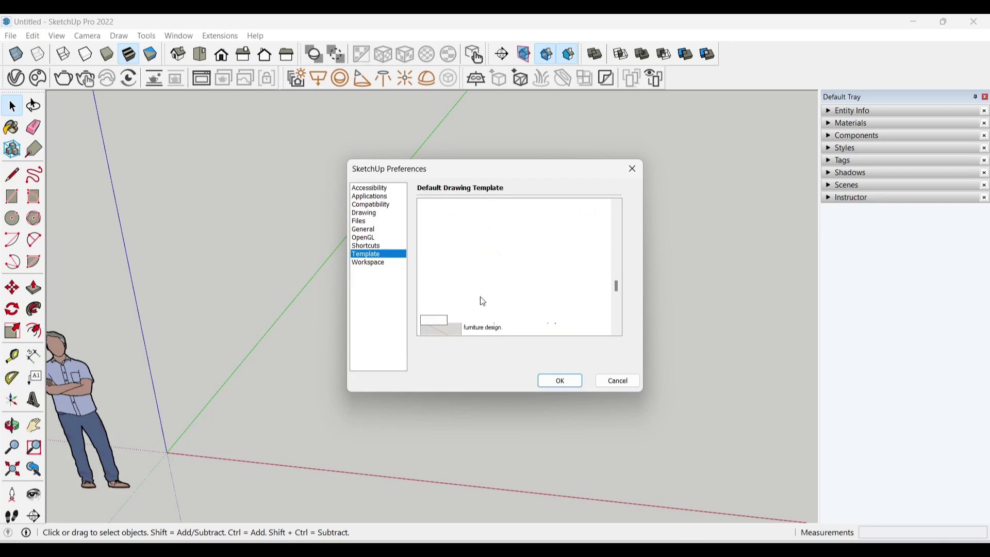
{"action": "scroll", "coordinate": [480, 304], "scroll_direction": "up", "scroll_amount": 4}
{"action": "scroll", "coordinate": [490, 283], "scroll_direction": "up", "scroll_amount": 2}
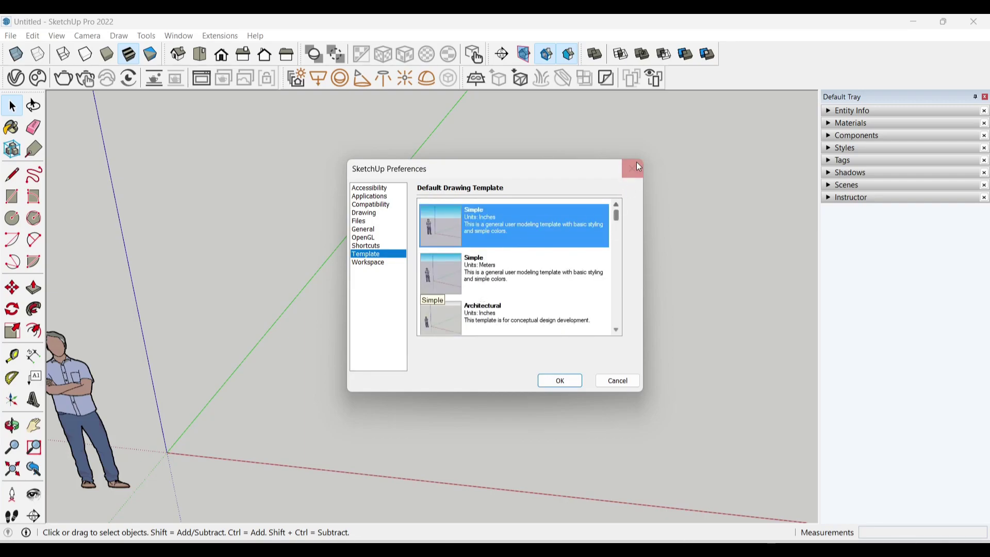
{"action": "left_click", "coordinate": [628, 173]}
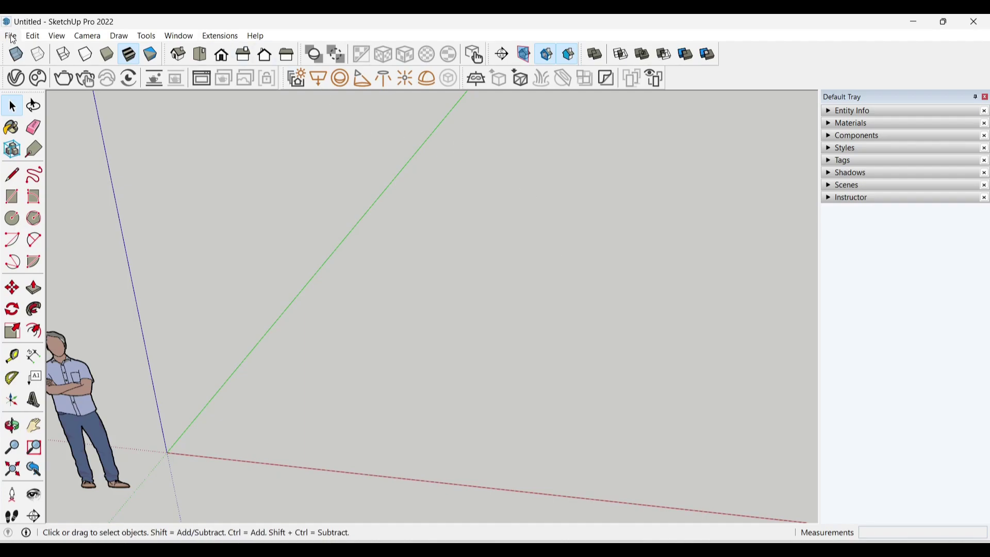
Open the View menu to reveal Toolbars..., Hidden Geometry and Axes options
{"action": "left_click", "coordinate": [146, 36]}
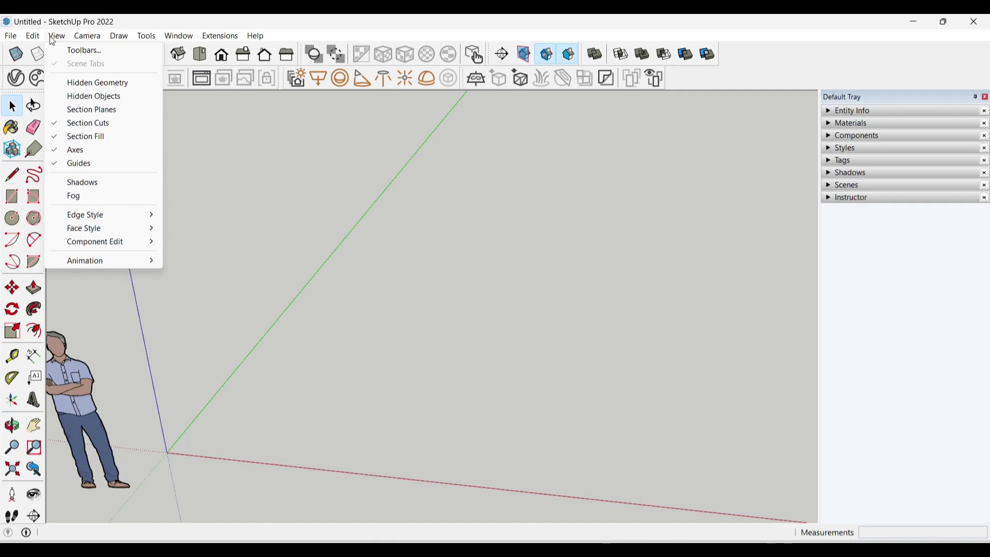
In the Toolbars list, show then hide Drawing, Edit and Dynamic Components, and toggle Large Tool Set
{"action": "left_click", "coordinate": [85, 51]}
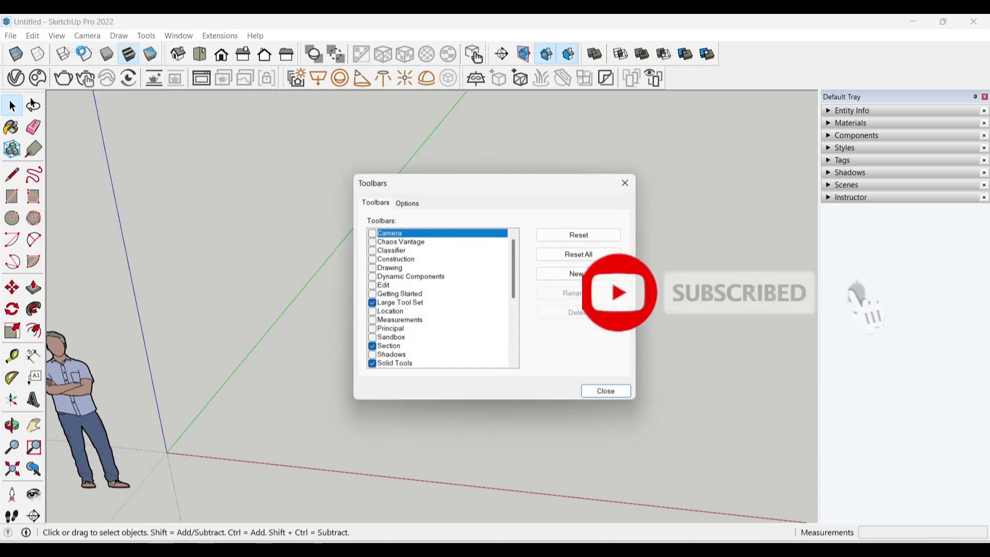
{"action": "left_click_drag", "start_coordinate": [420, 190], "coordinate": [407, 171]}
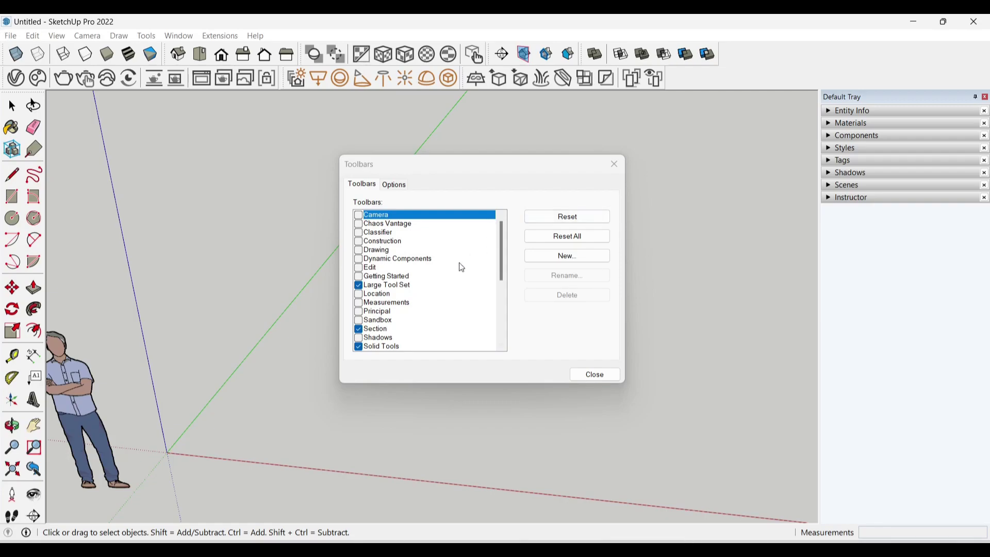
{"action": "left_click", "coordinate": [359, 251]}
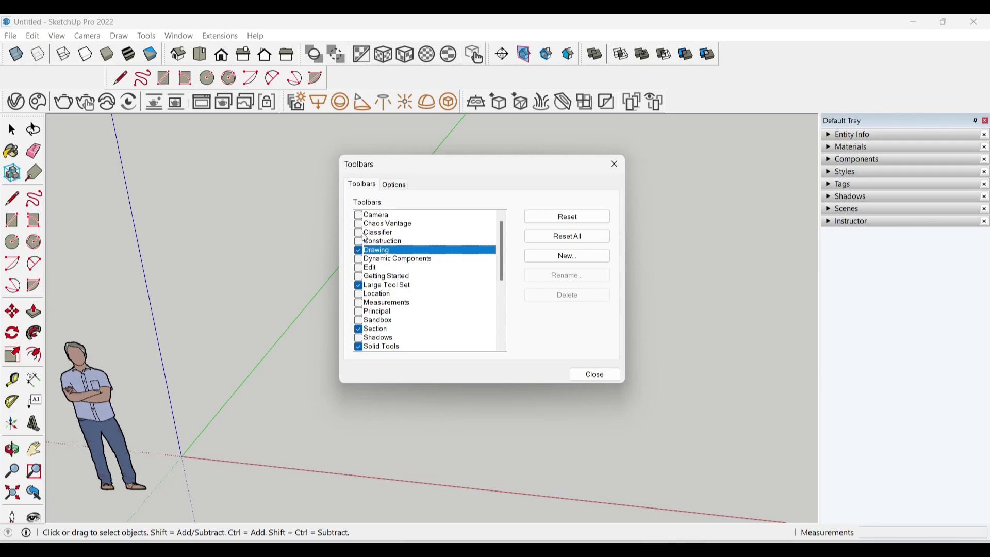
{"action": "left_click", "coordinate": [359, 268]}
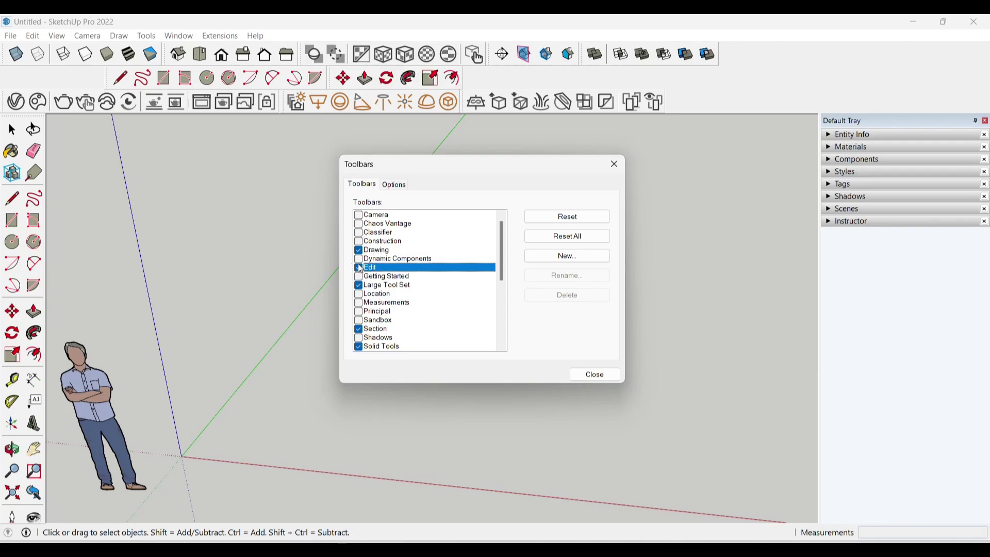
{"action": "left_click", "coordinate": [359, 259]}
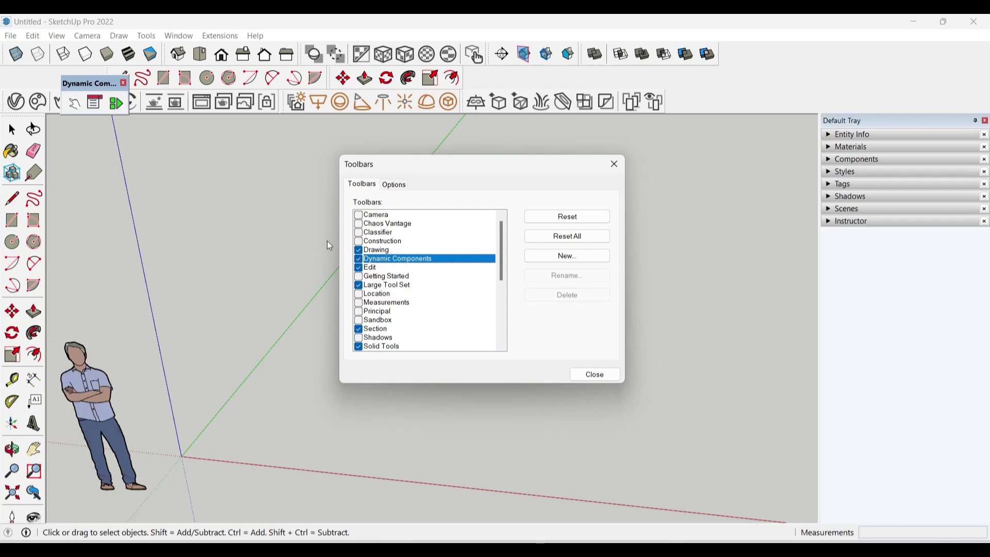
{"action": "left_click", "coordinate": [359, 259]}
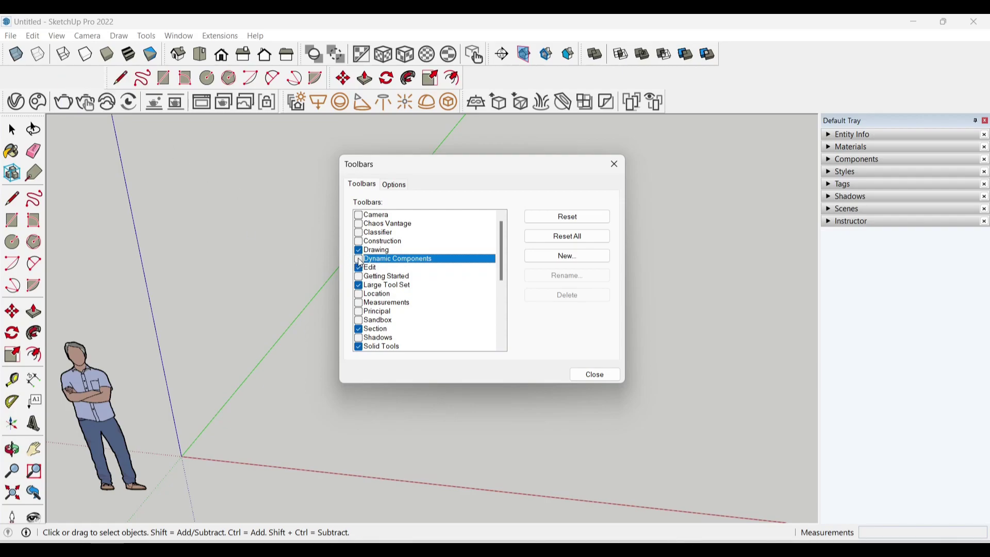
{"action": "left_click", "coordinate": [359, 268]}
{"action": "left_click", "coordinate": [359, 251]}
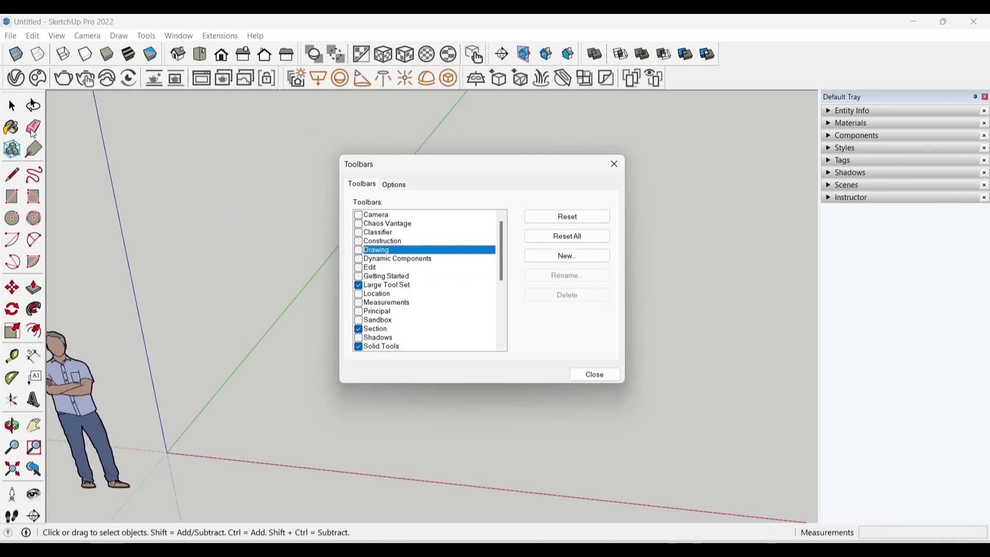
{"action": "left_click", "coordinate": [359, 286]}
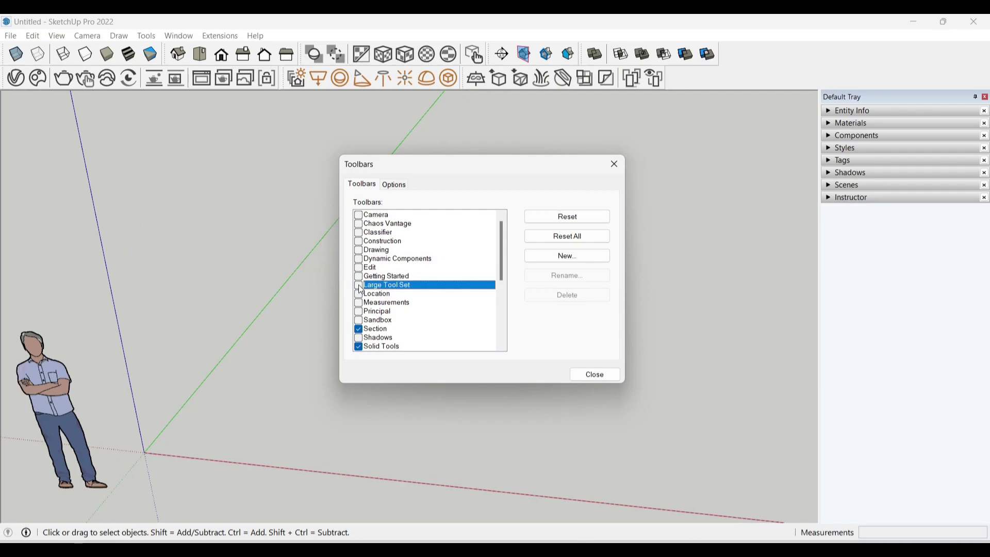
{"action": "left_click", "coordinate": [359, 286]}
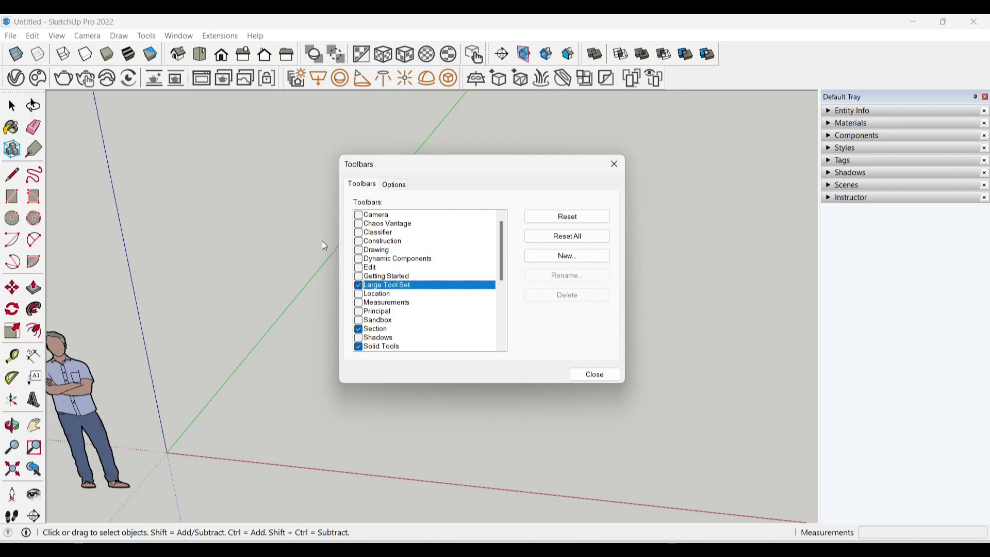
Toggle the Section, Solid Tools, Styles and Views toolbars, then close the Toolbars list
{"action": "scroll", "coordinate": [425, 253], "scroll_direction": "down", "scroll_amount": 1}
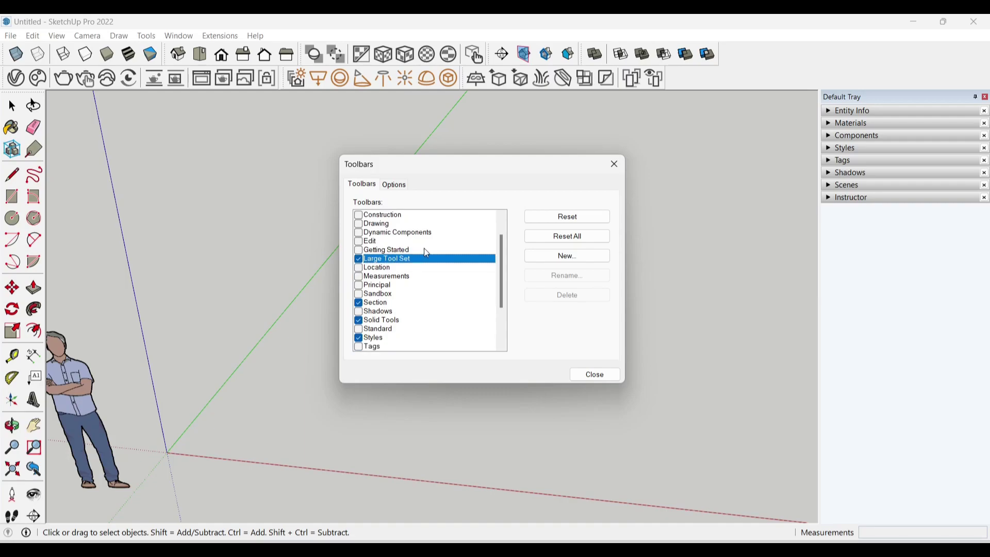
{"action": "scroll", "coordinate": [426, 252], "scroll_direction": "down", "scroll_amount": 2}
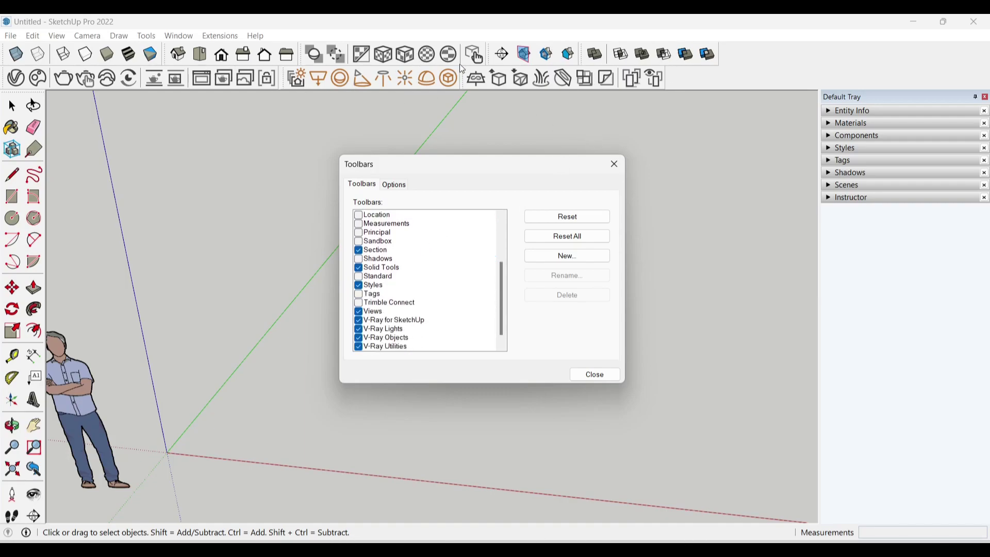
{"action": "left_click", "coordinate": [360, 252]}
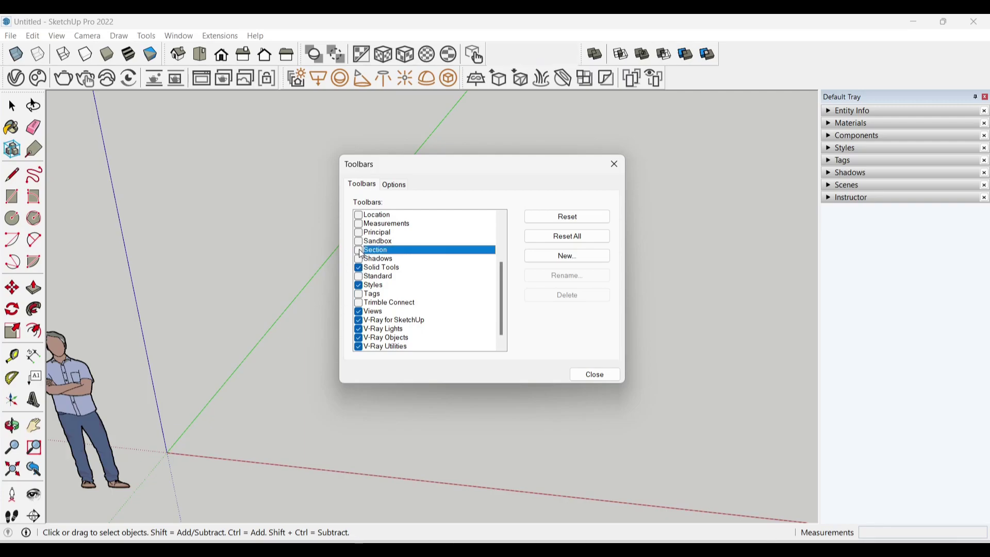
{"action": "left_click", "coordinate": [359, 252]}
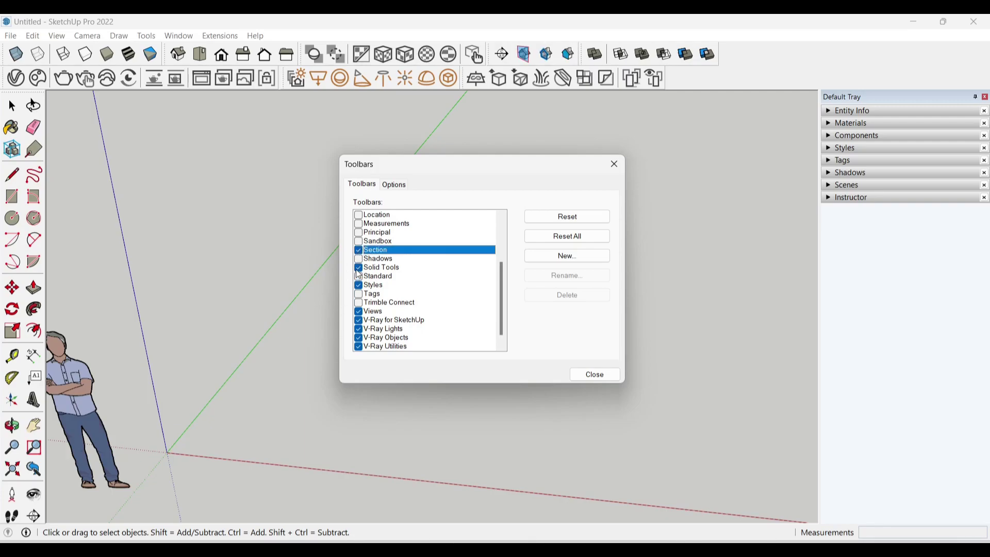
{"action": "left_click", "coordinate": [359, 267]}
{"action": "left_click", "coordinate": [360, 285]}
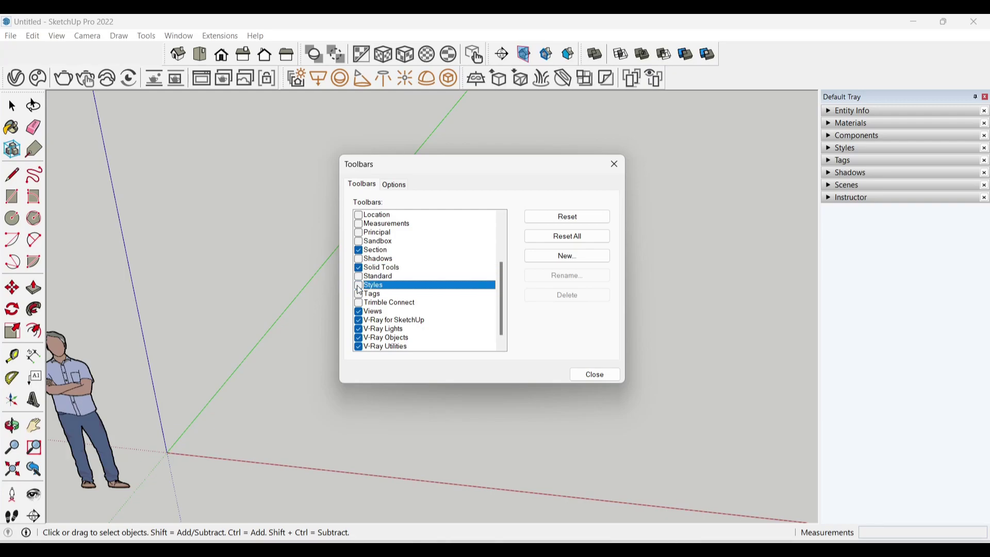
{"action": "scroll", "coordinate": [360, 288], "scroll_direction": "down", "scroll_amount": 1}
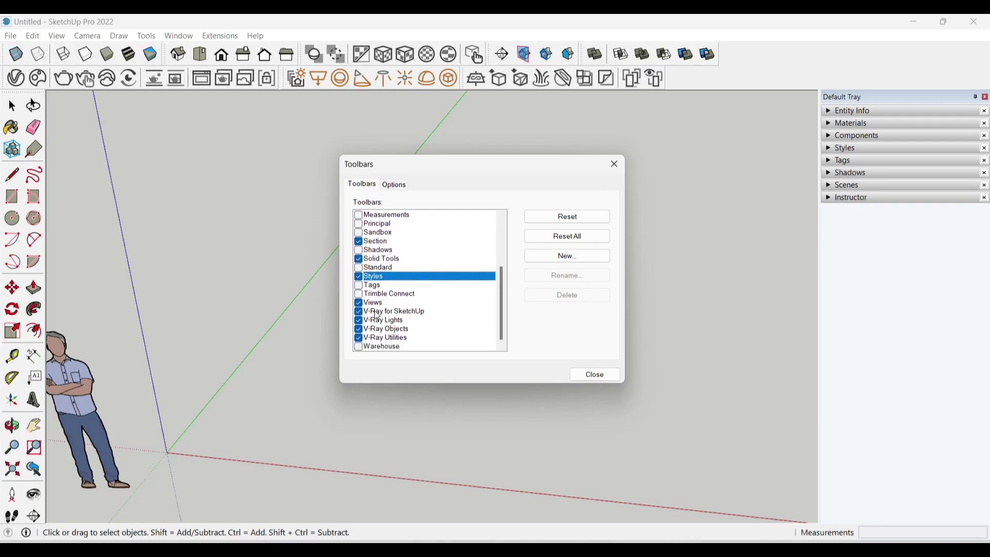
{"action": "left_click", "coordinate": [359, 303]}
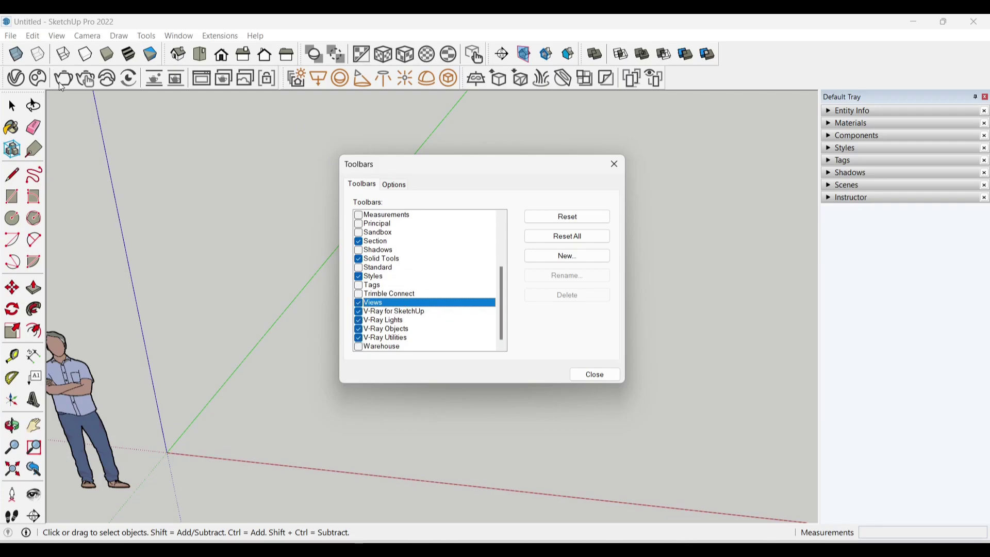
{"action": "left_click", "coordinate": [620, 172]}
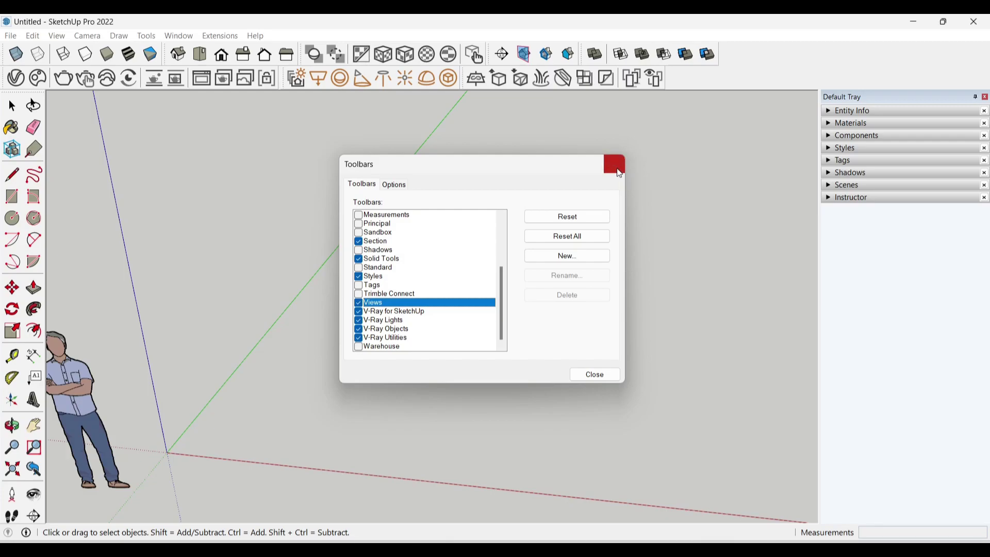
{"action": "mouse_move", "coordinate": [437, 177]}
{"action": "middle_mouse_down"}
{"action": "mouse_move", "coordinate": [279, 287]}
{"action": "mouse_move", "coordinate": [225, 233]}
{"action": "mouse_move", "coordinate": [230, 221]}
{"action": "middle_mouse_up"}
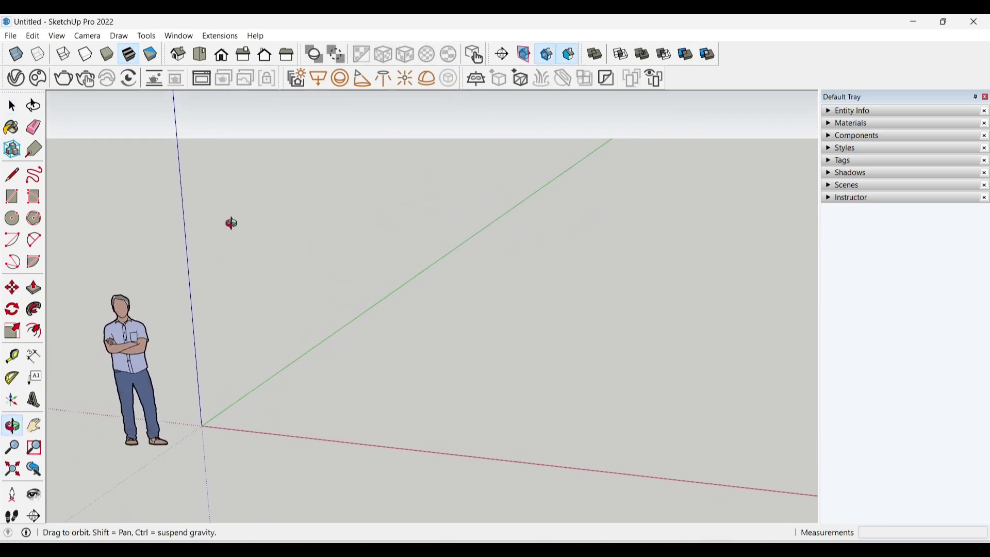
Start a new model, discarding changes to the current untitled one
{"action": "left_click", "coordinate": [11, 36]}
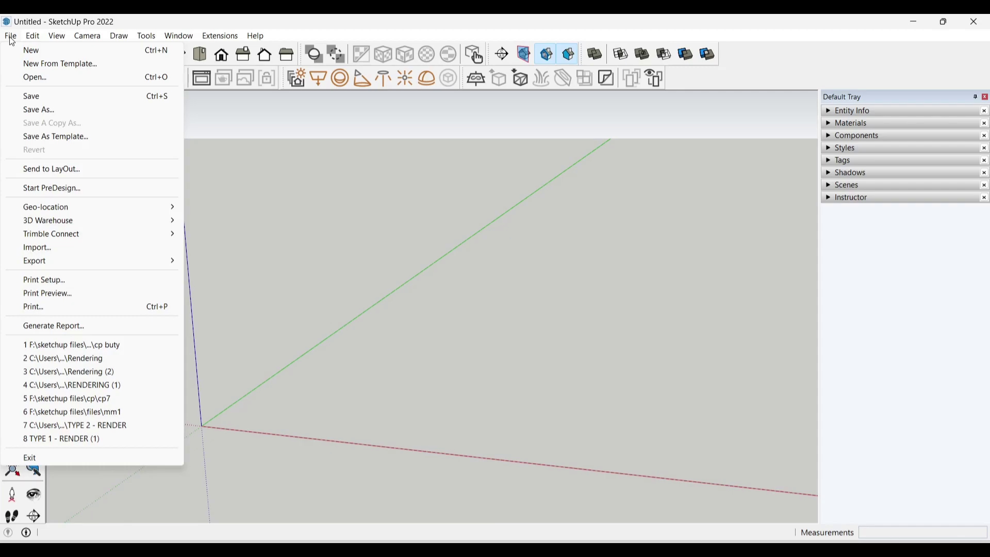
{"action": "left_click", "coordinate": [56, 52]}
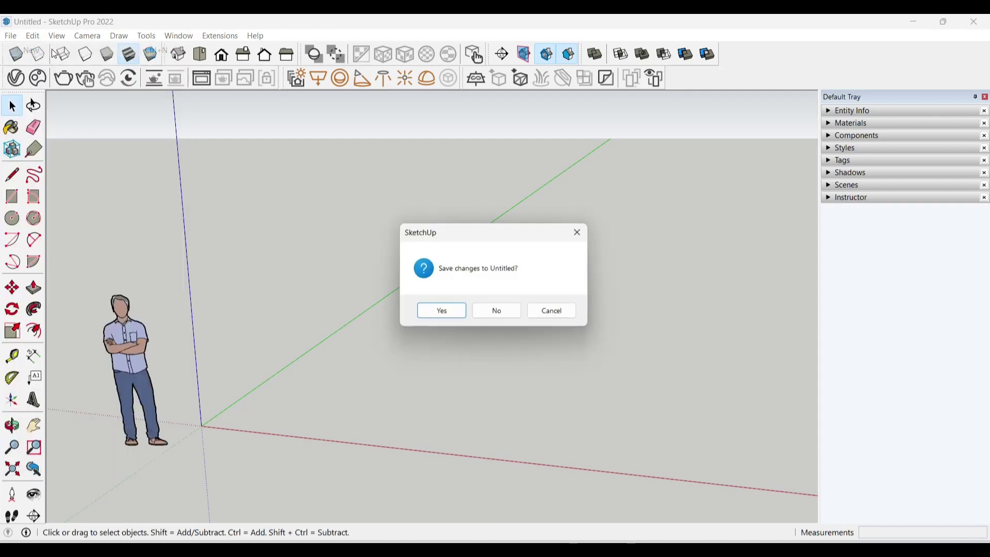
{"action": "left_click", "coordinate": [506, 312]}
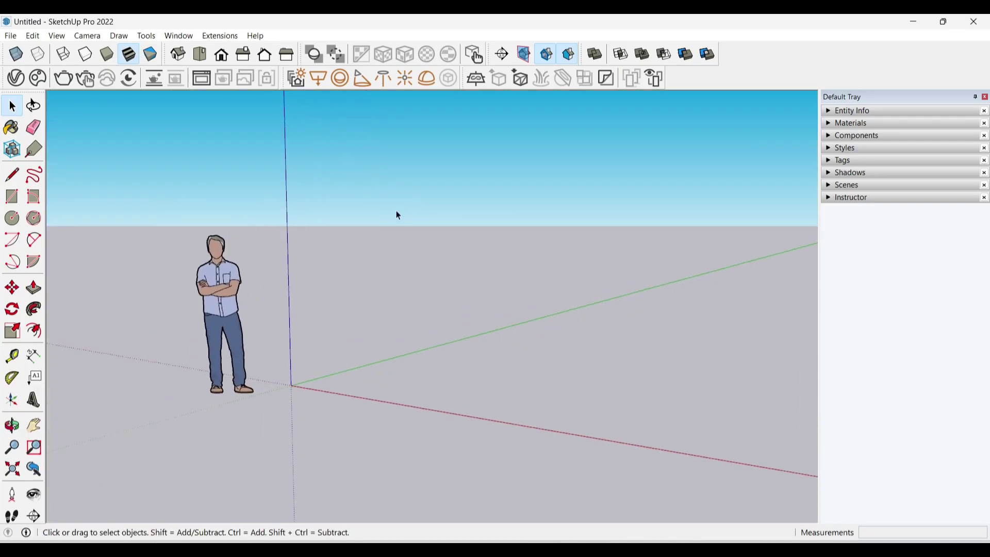
{"action": "middle_click_drag", "start_coordinate": [396, 211], "coordinate": [437, 287]}
{"action": "mouse_move", "coordinate": [446, 284]}
{"action": "middle_mouse_down"}
{"action": "mouse_move", "coordinate": [385, 210]}
{"action": "mouse_move", "coordinate": [608, 309]}
{"action": "mouse_move", "coordinate": [349, 221]}
{"action": "mouse_move", "coordinate": [438, 245]}
{"action": "middle_mouse_up"}
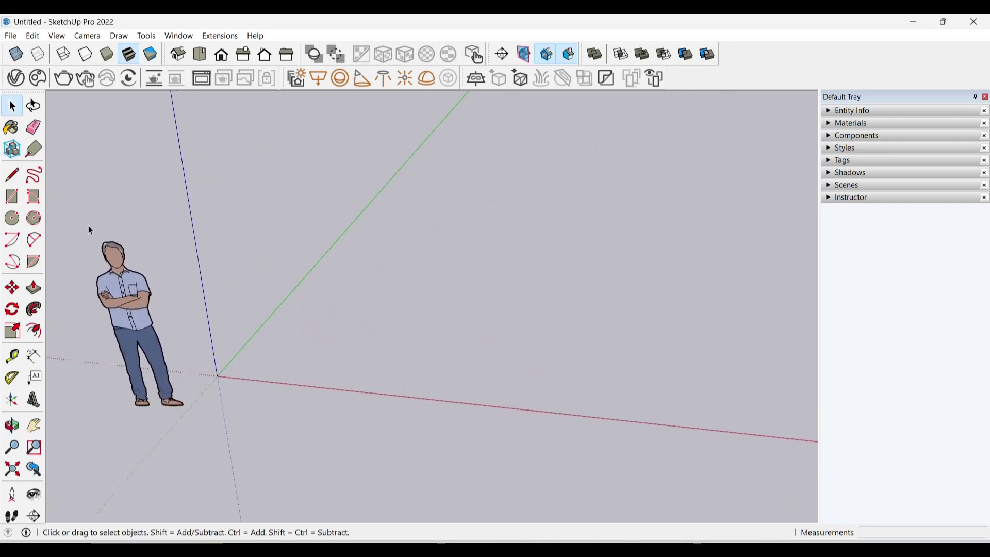
View the New From Template choices and dismiss them without picking one
{"action": "left_click", "coordinate": [10, 36]}
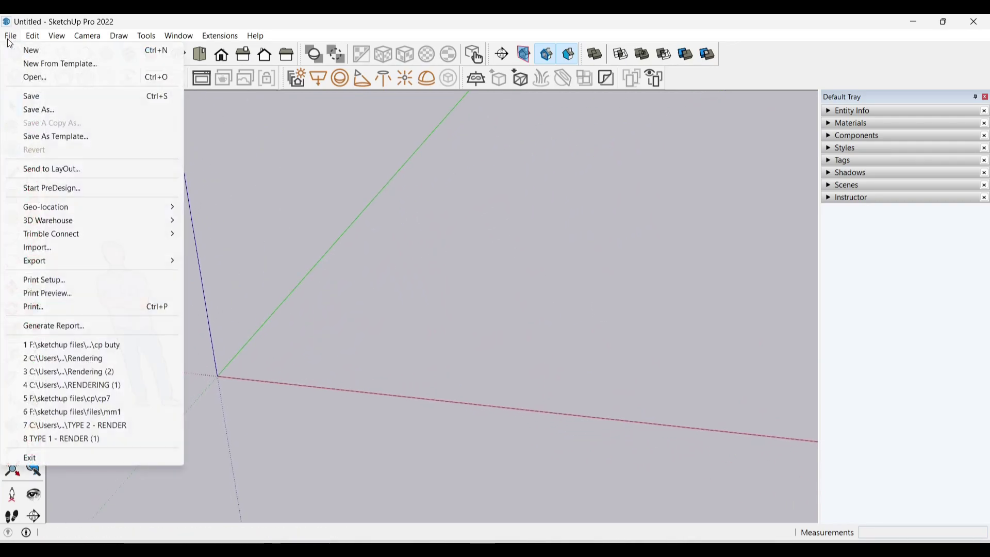
{"action": "left_click", "coordinate": [42, 65]}
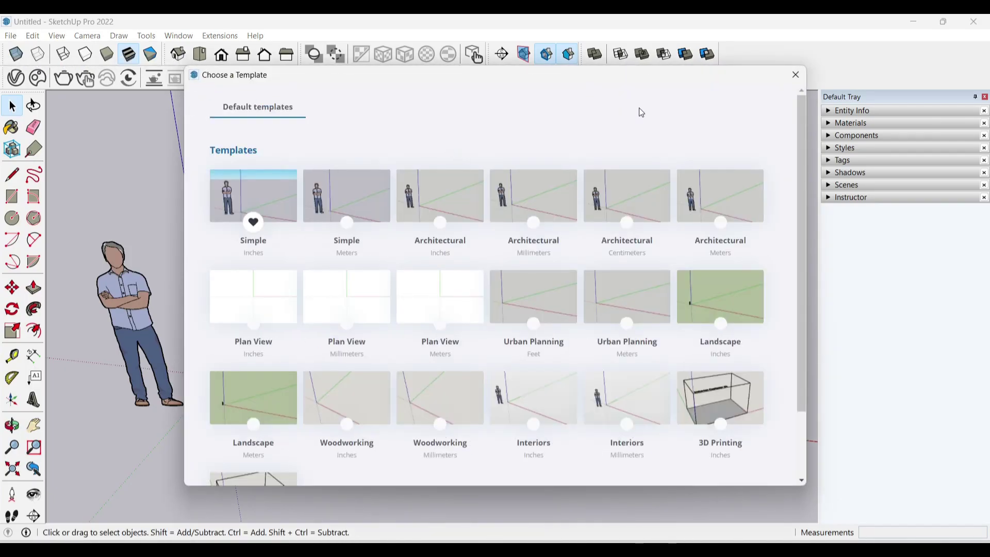
{"action": "left_click", "coordinate": [795, 75]}
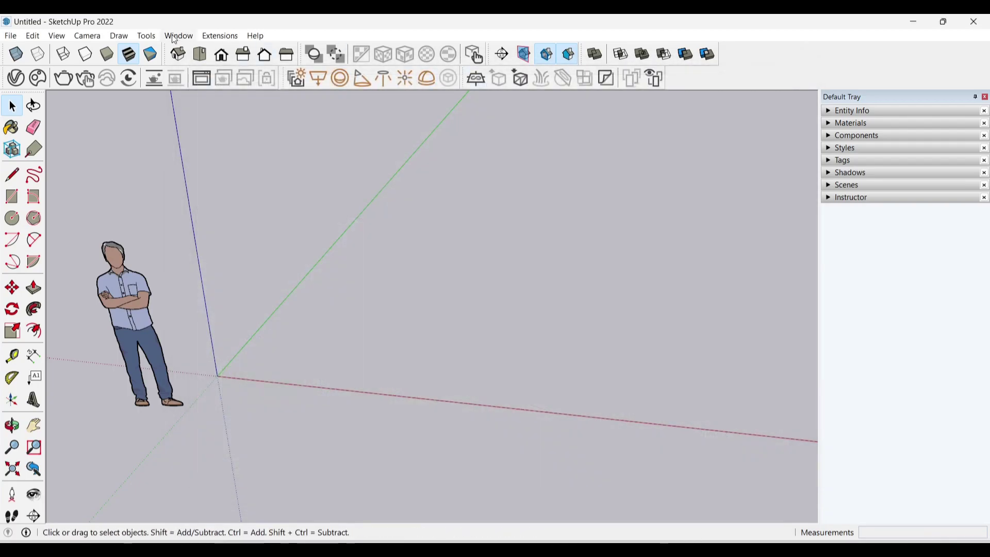
{"action": "left_click", "coordinate": [10, 35]}
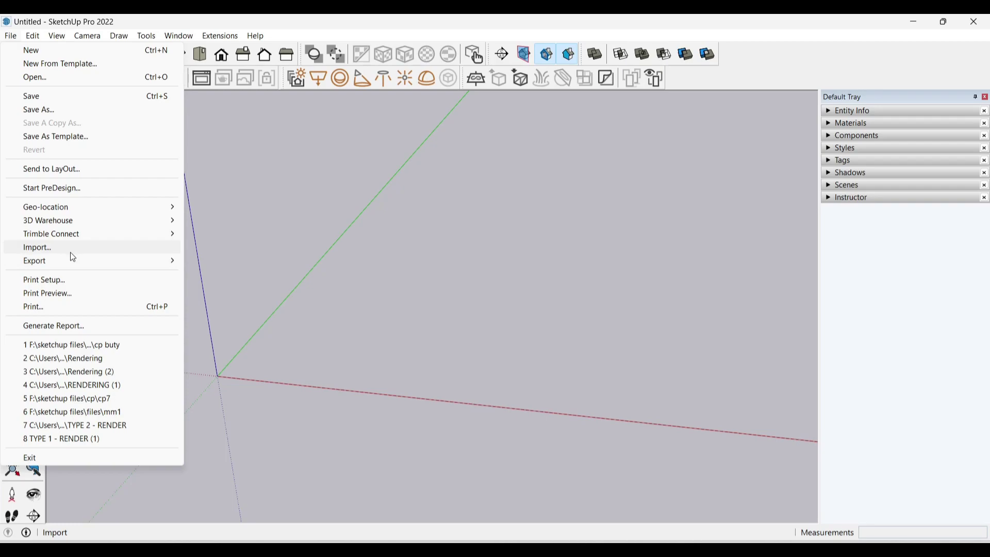
{"action": "mouse_move", "coordinate": [93, 261]}
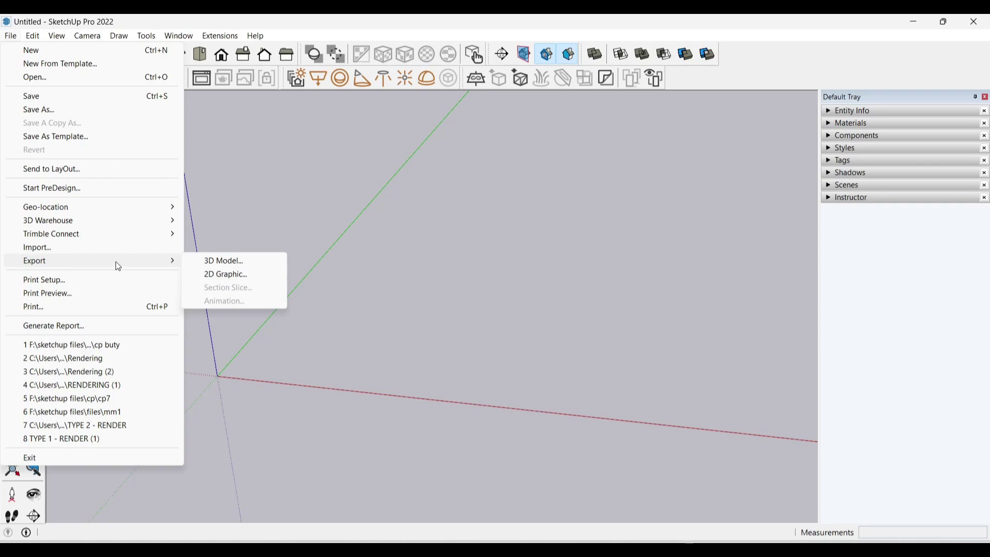
{"action": "left_click", "coordinate": [317, 202]}
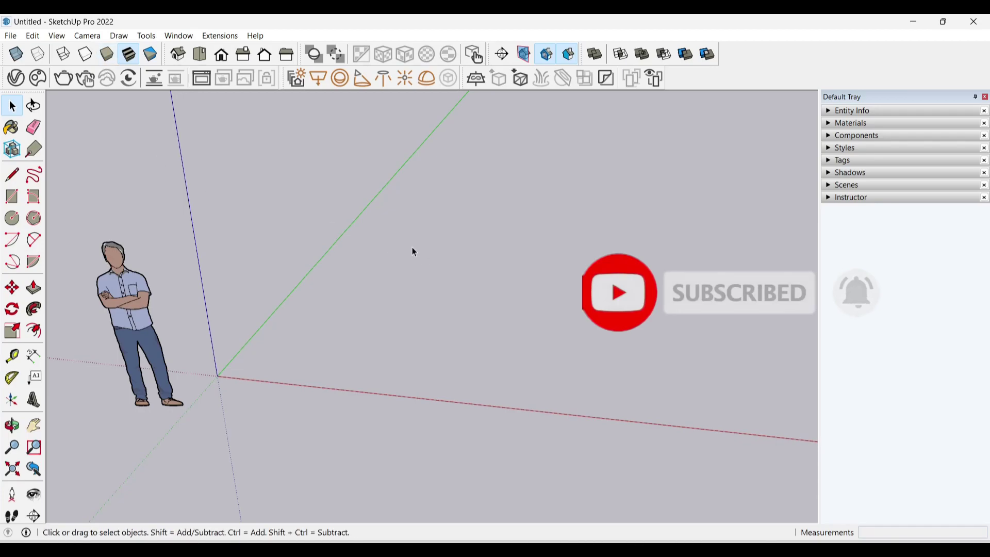
Orbit the camera upward so blue sky shows above the ground behind the figure
{"action": "mouse_move", "coordinate": [370, 336]}
{"action": "middle_mouse_down"}
{"action": "mouse_move", "coordinate": [379, 255]}
{"action": "mouse_move", "coordinate": [349, 238]}
{"action": "middle_mouse_up"}
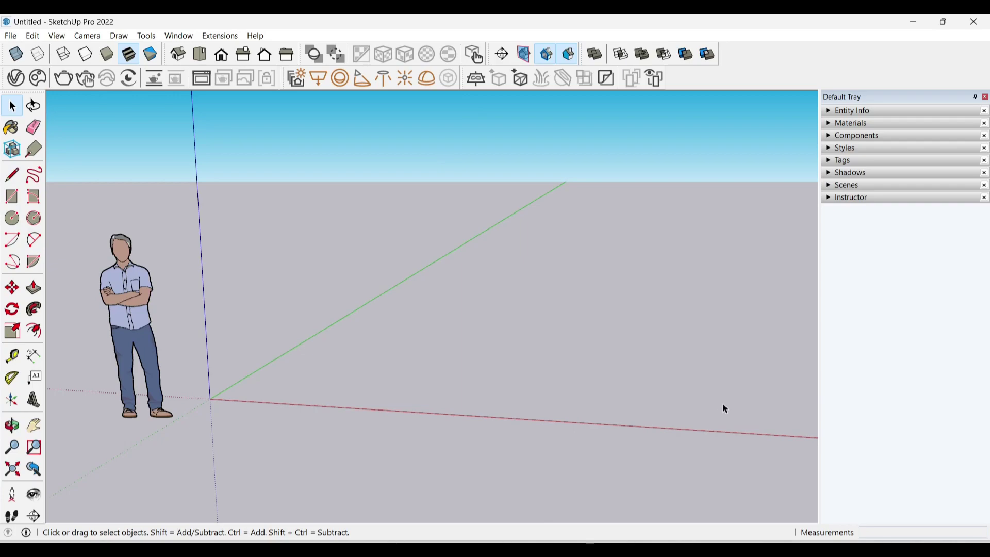